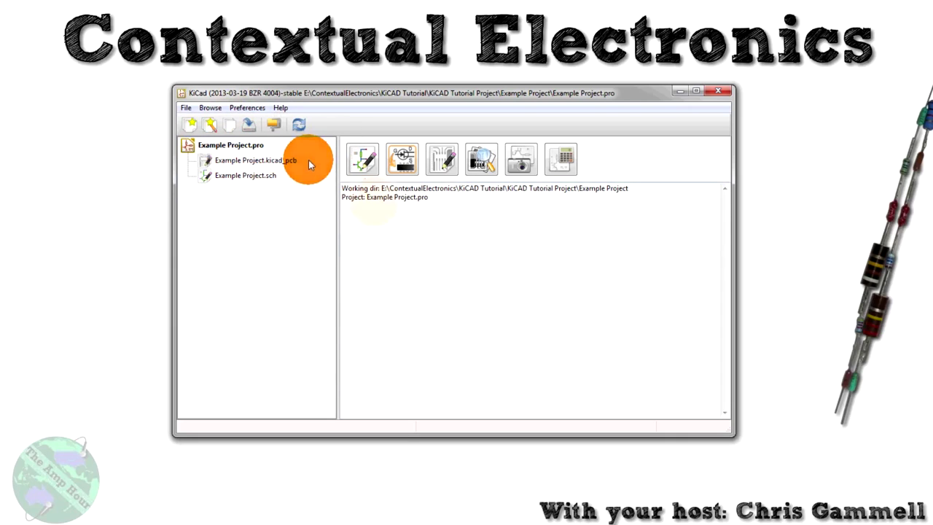
- Open Example Project.sch in the Eeschema schematic editor from the project manager
click(364, 167)
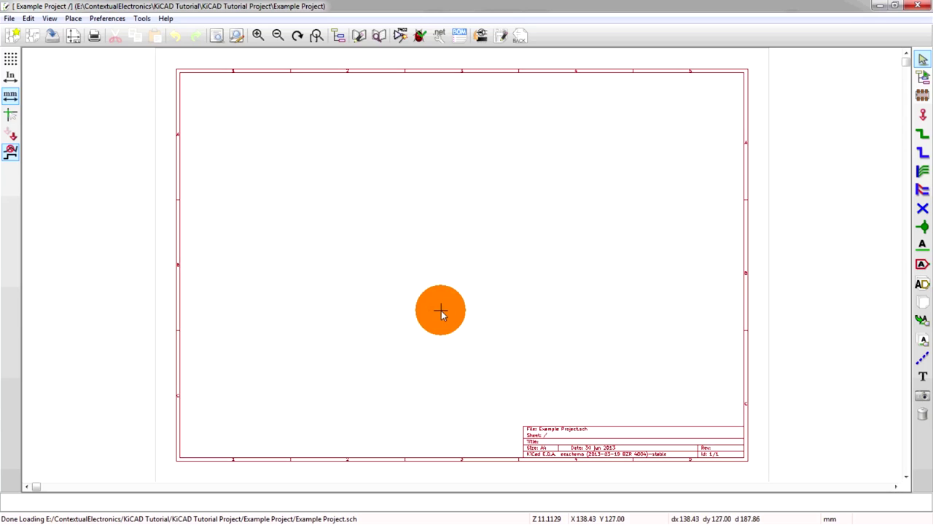
click(52, 38)
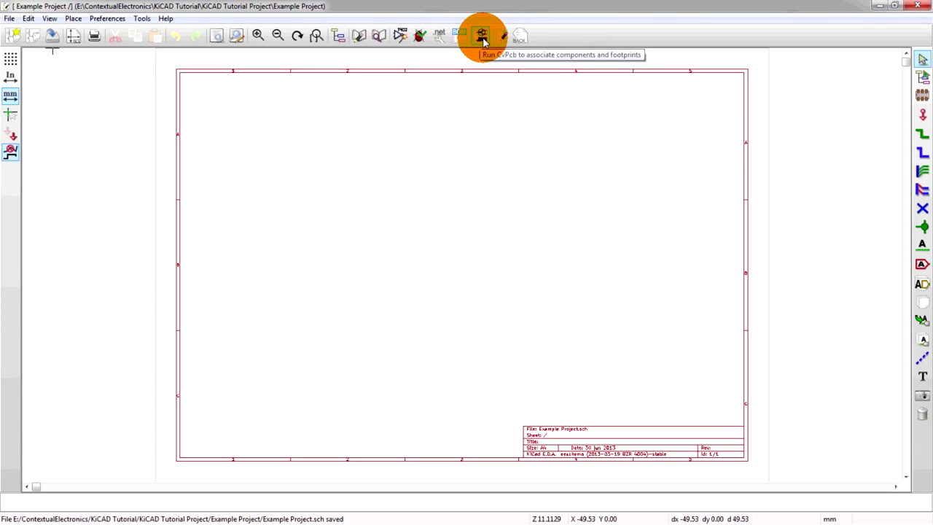
click(482, 38)
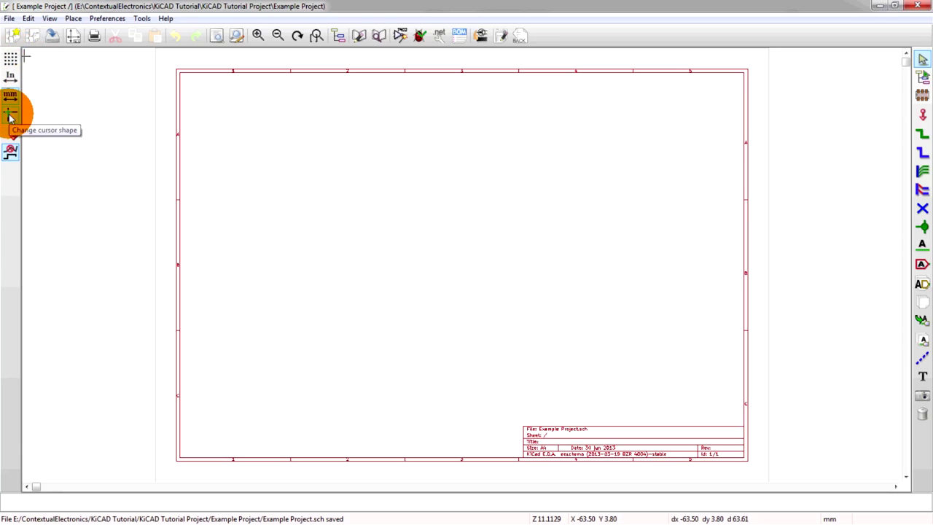
- Turn on the toggle for drawing wires and buses at any angle
click(12, 152)
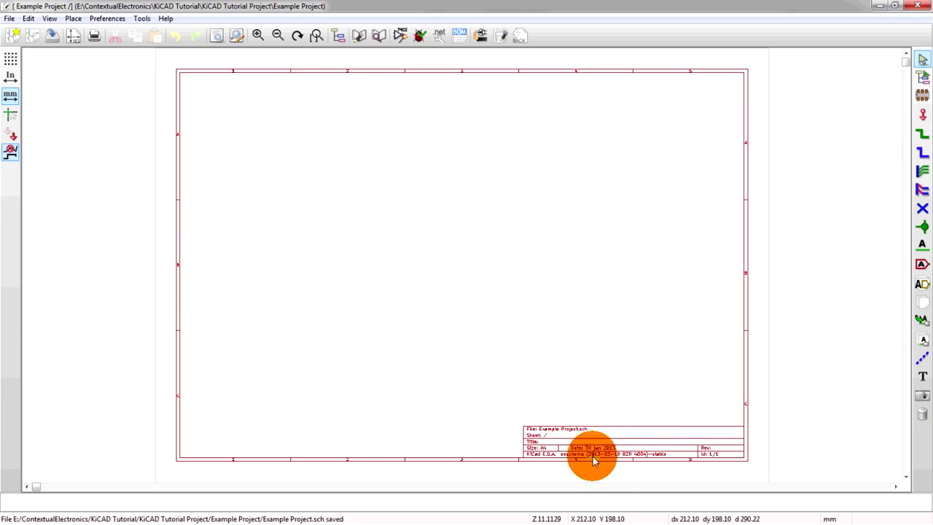
scroll(613, 436, up, 2)
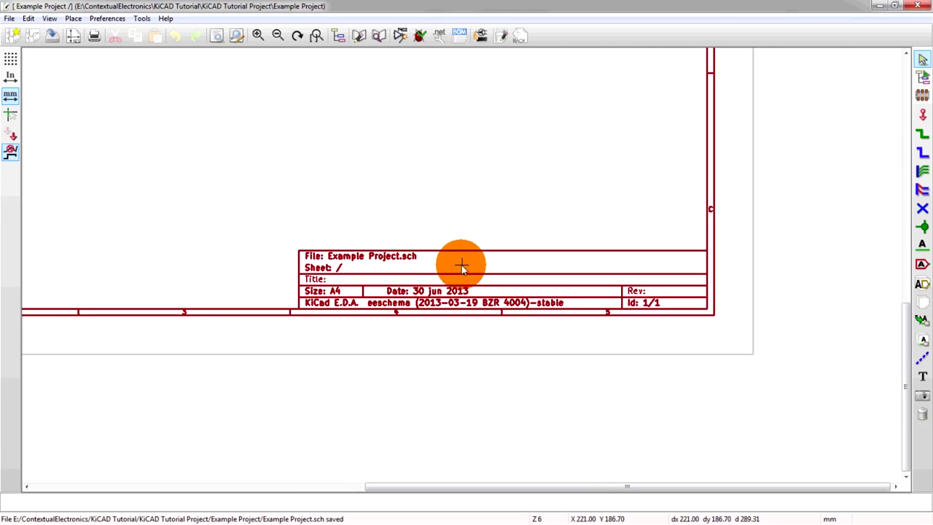
scroll(462, 265, up, 1)
scroll(462, 264, down, 2)
scroll(461, 265, up, 2)
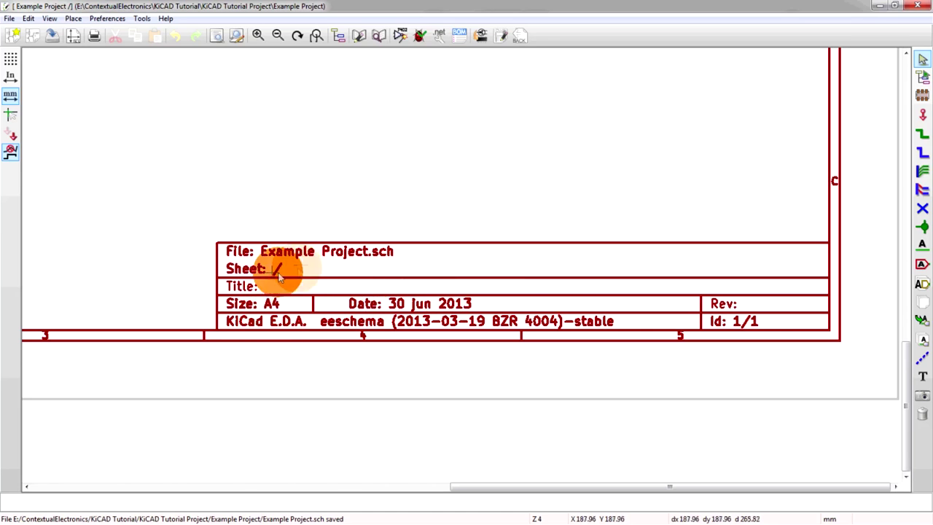
scroll(673, 281, down, 3)
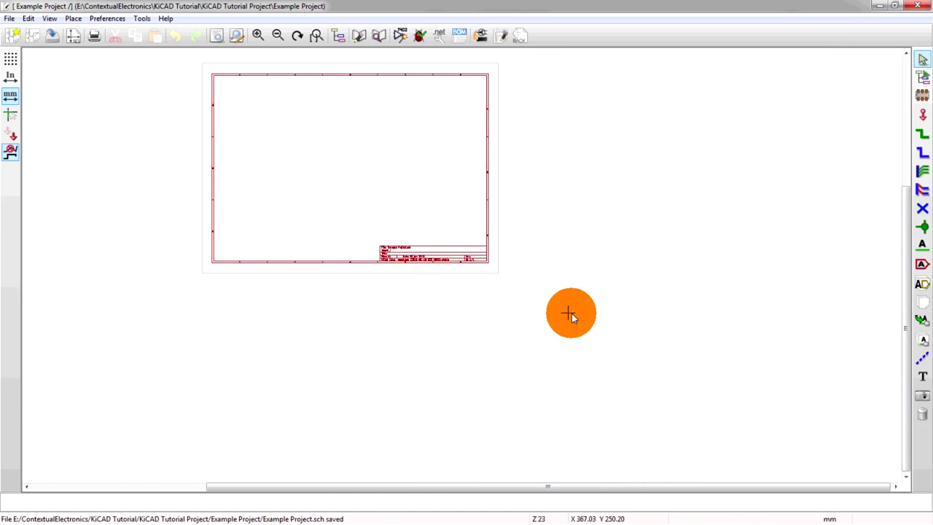
scroll(303, 130, up, 2)
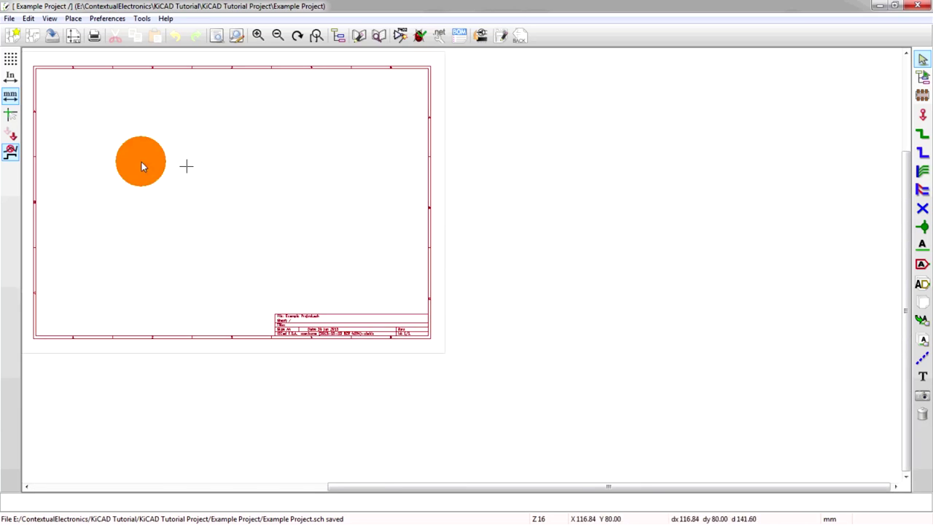
scroll(142, 164, up, 1)
scroll(465, 265, down, 1)
scroll(433, 216, up, 1)
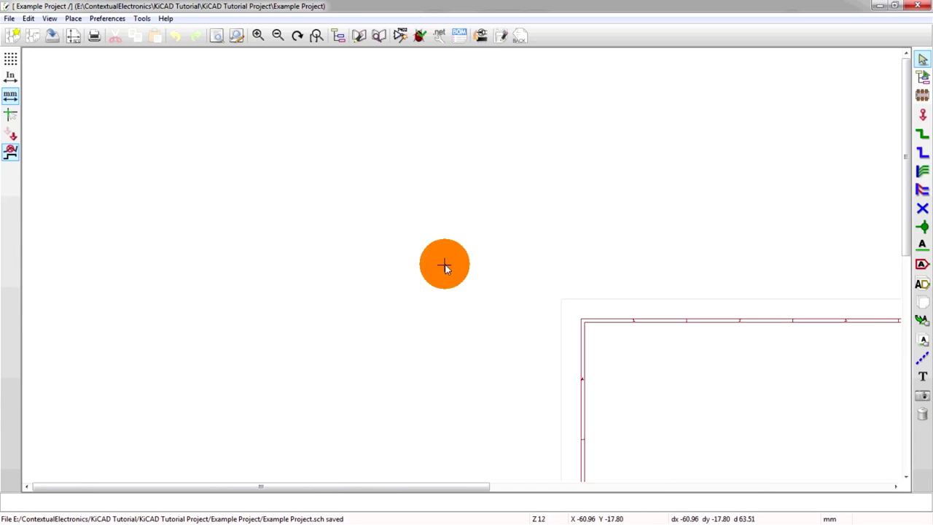
scroll(445, 266, up, 5)
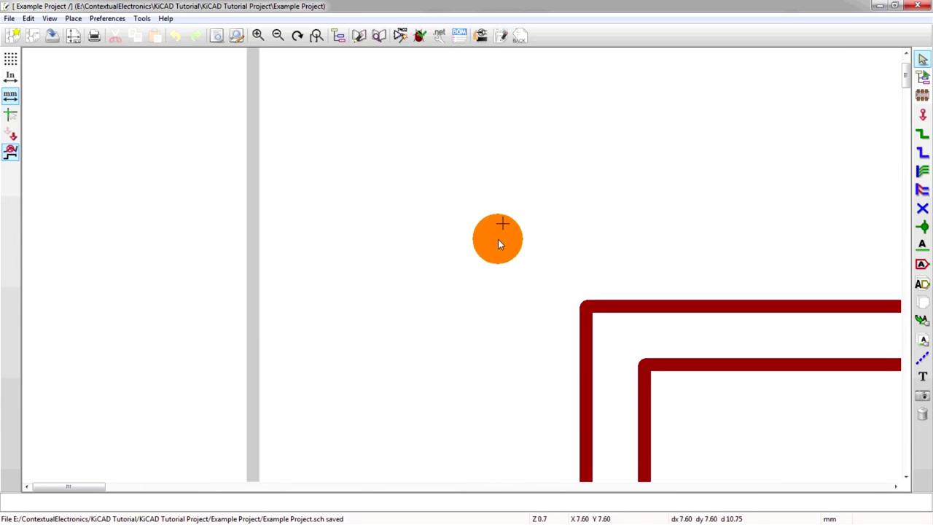
scroll(498, 239, up, 1)
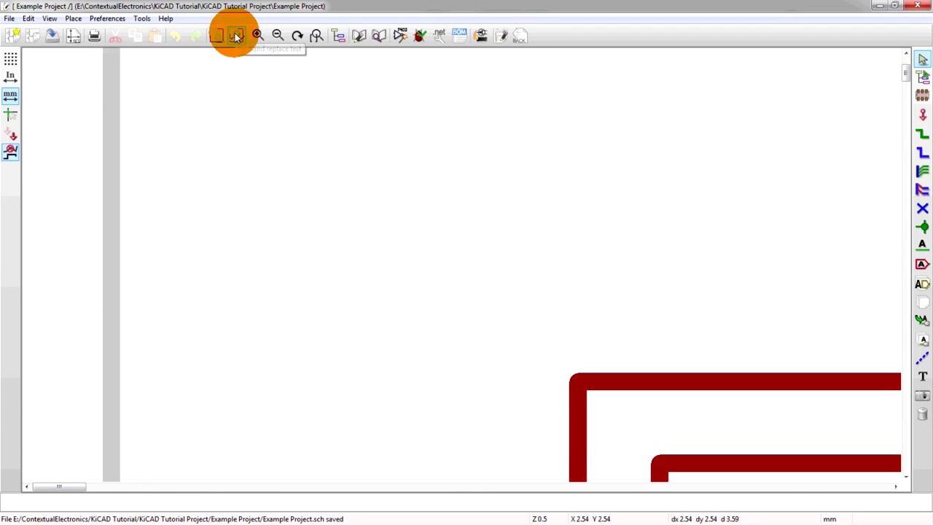
- Fit the whole sheet in view and start placing a component at the sheet centre
click(316, 35)
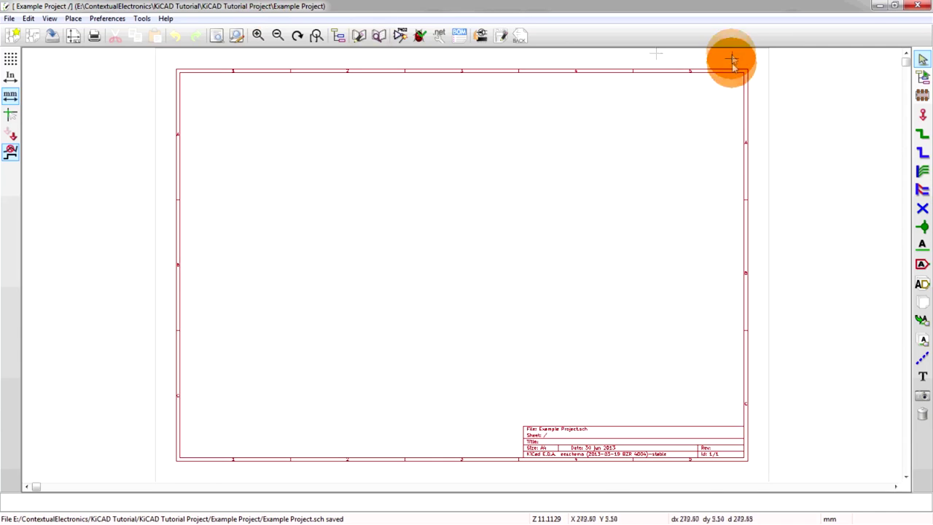
click(922, 96)
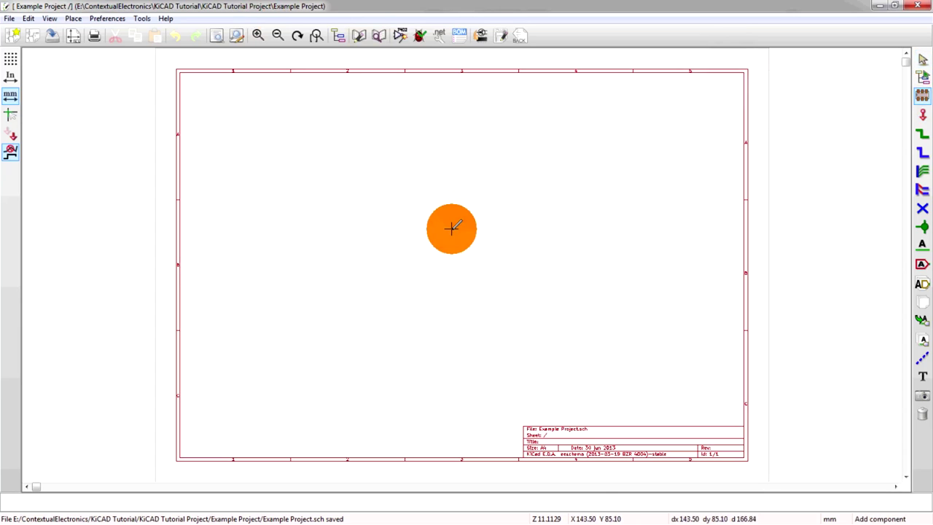
click(451, 227)
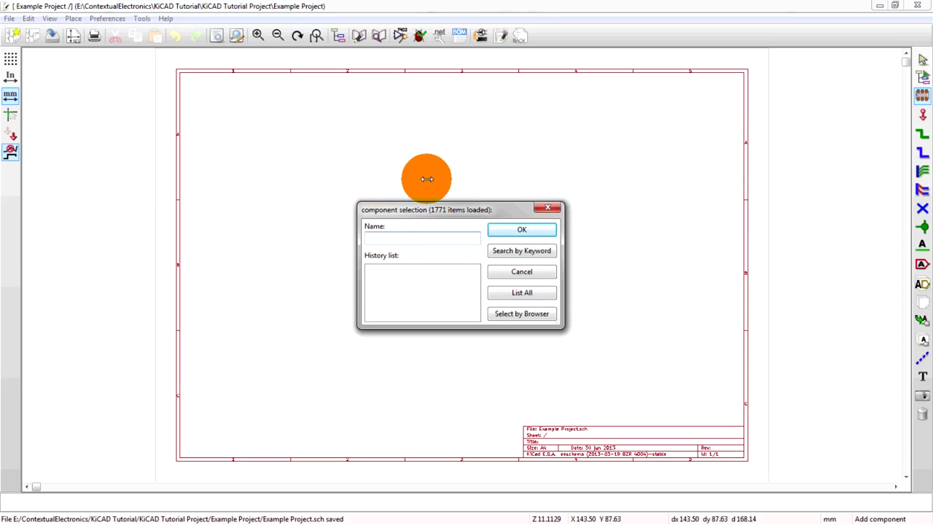
- List all libraries, open the device library and select the R resistor part
click(520, 294)
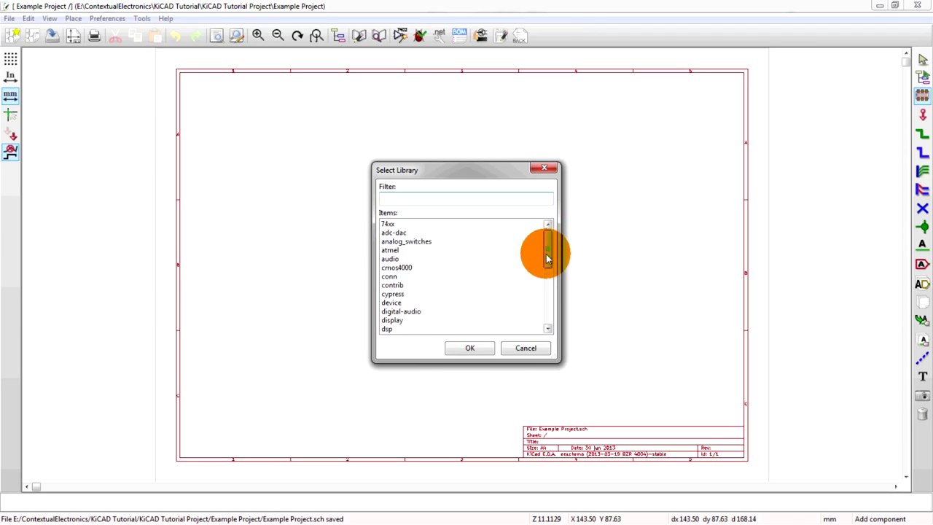
drag(547, 257, 548, 264)
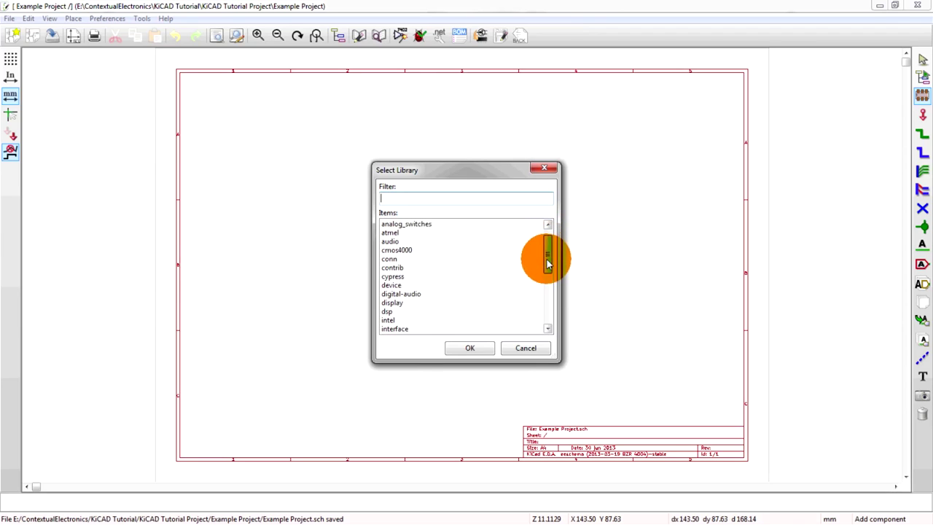
double_click(398, 285)
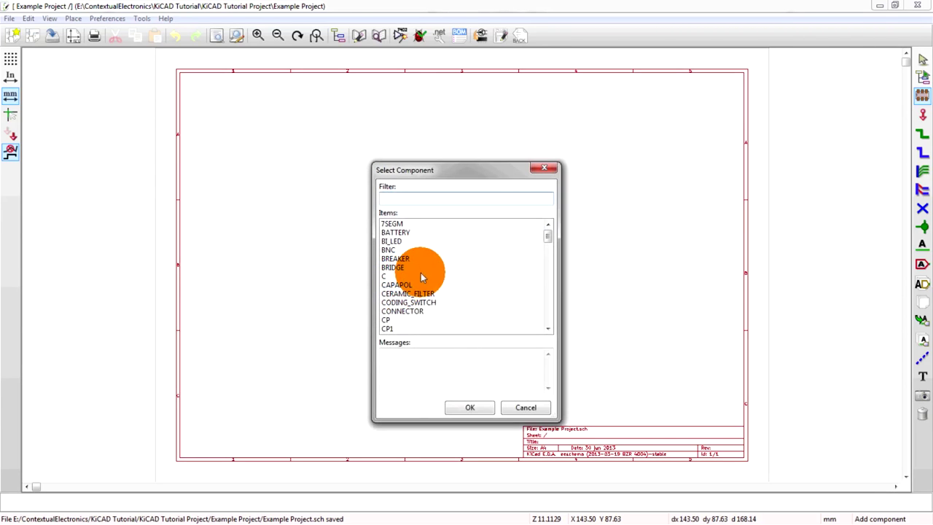
click(421, 274)
scroll(422, 271, down, 10)
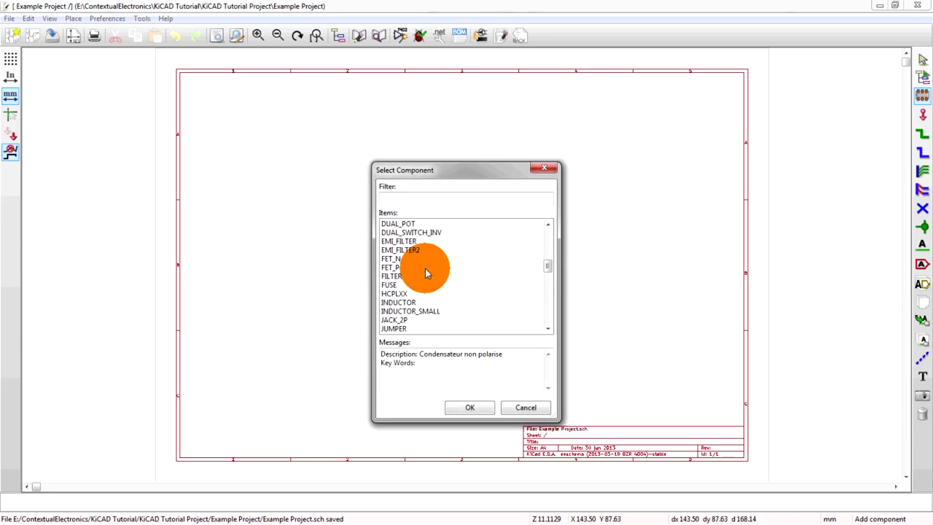
scroll(427, 273, down, 10)
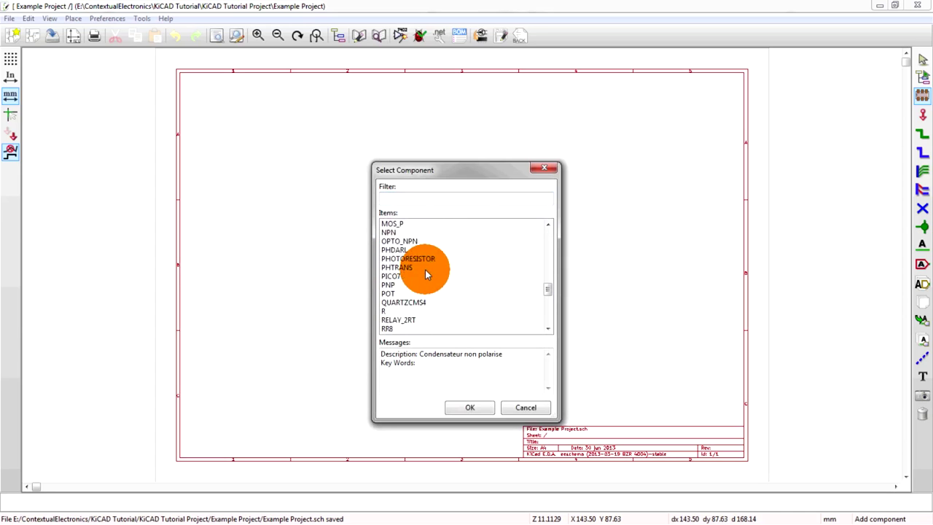
scroll(427, 273, down, 2)
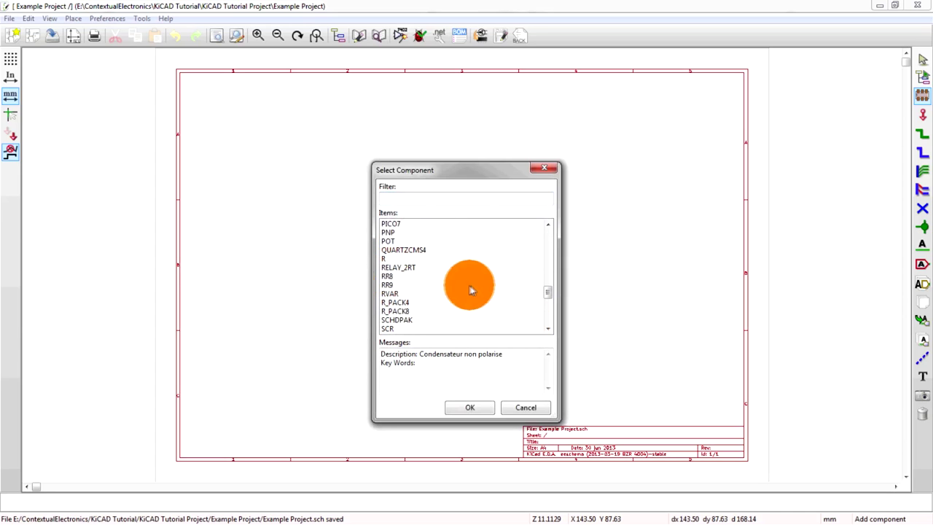
scroll(470, 291, down, 10)
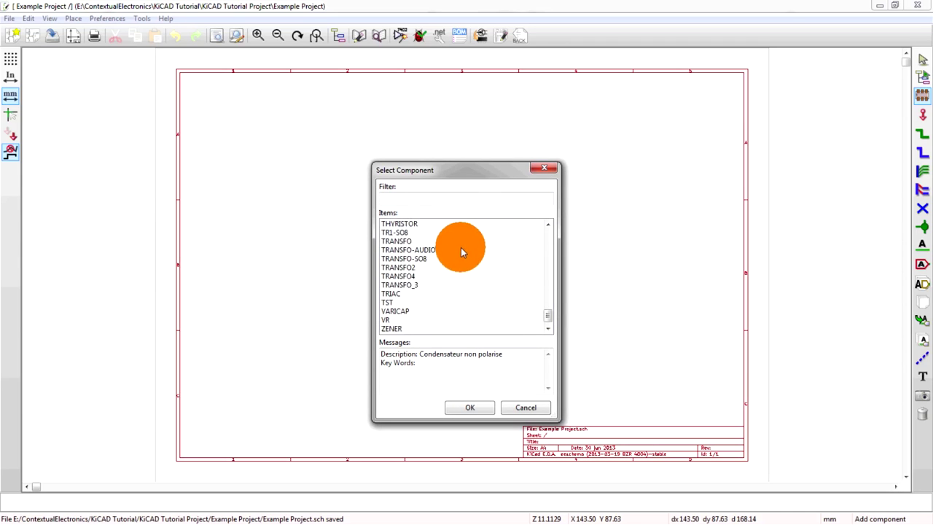
scroll(453, 281, down, 1)
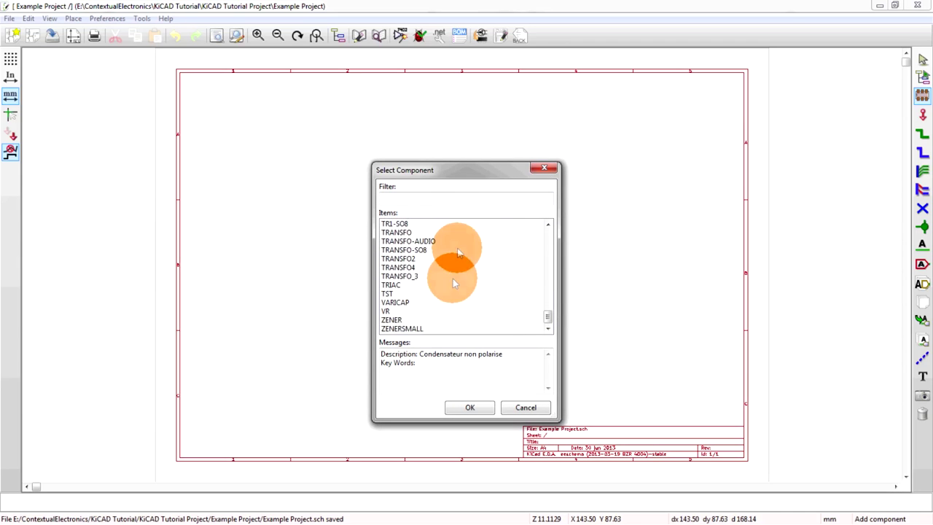
scroll(448, 281, up, 8)
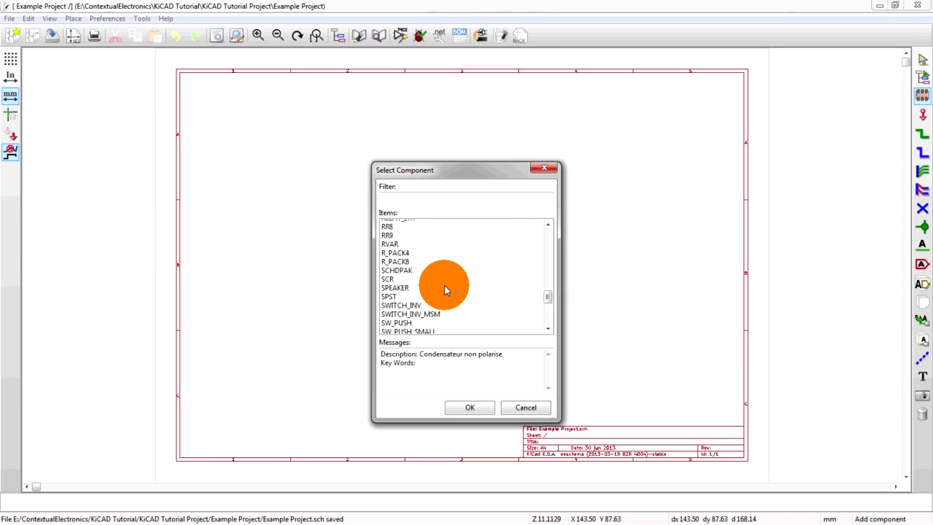
scroll(437, 285, up, 1)
click(400, 251)
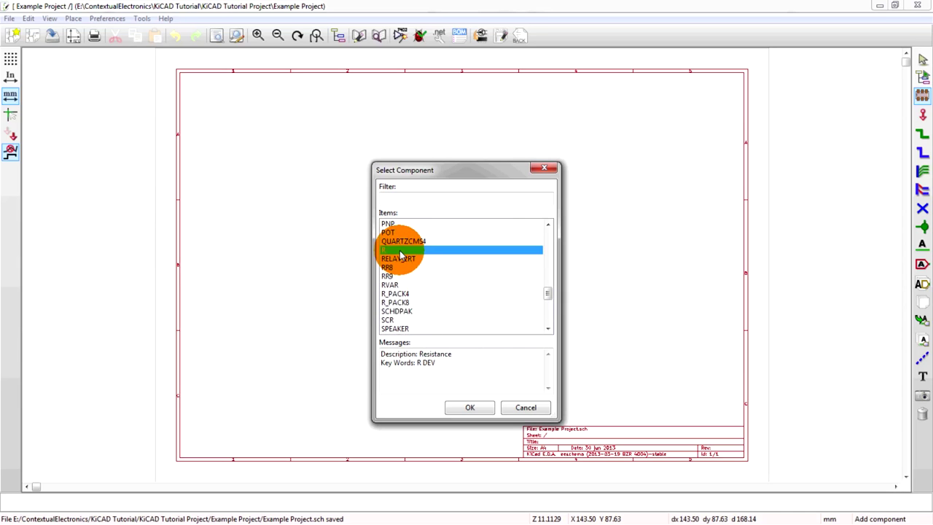
- Confirm R and drop the first resistor onto the sheet
click(470, 407)
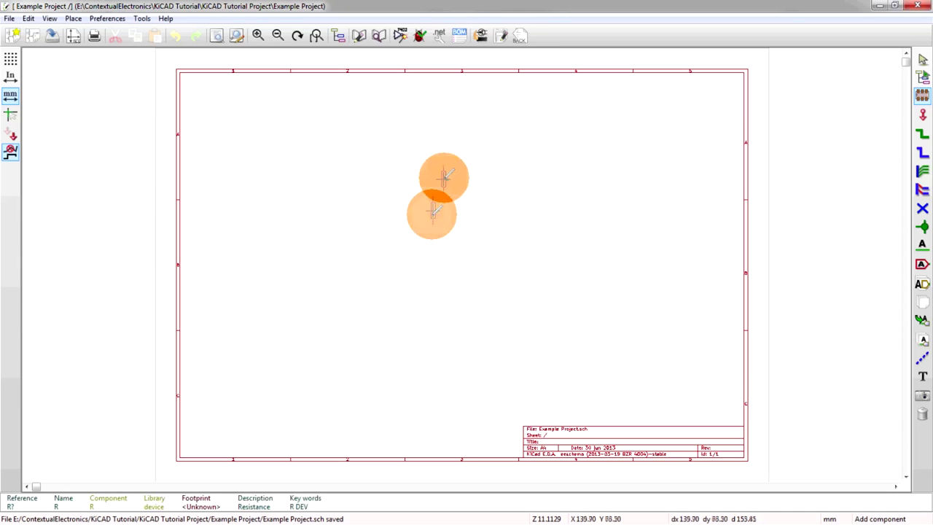
scroll(450, 213, up, 1)
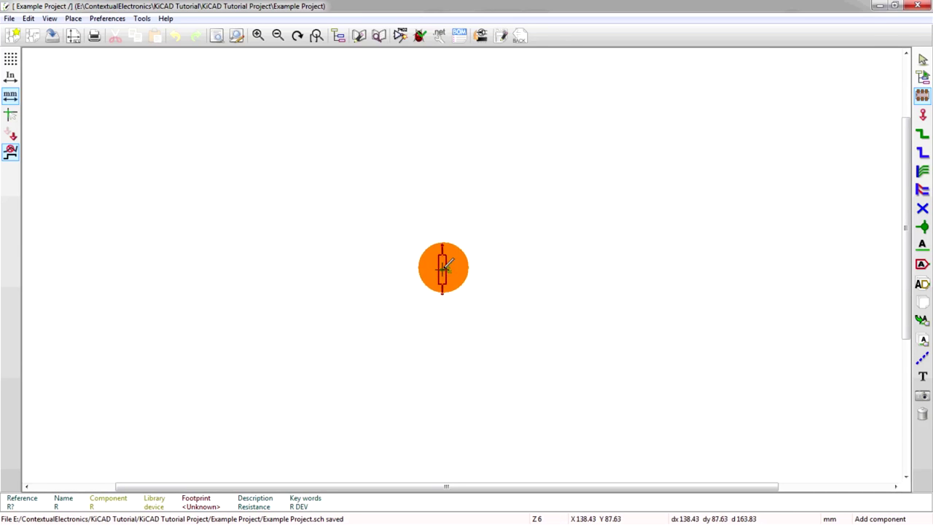
click(450, 266)
scroll(554, 217, down, 1)
scroll(475, 326, down, 1)
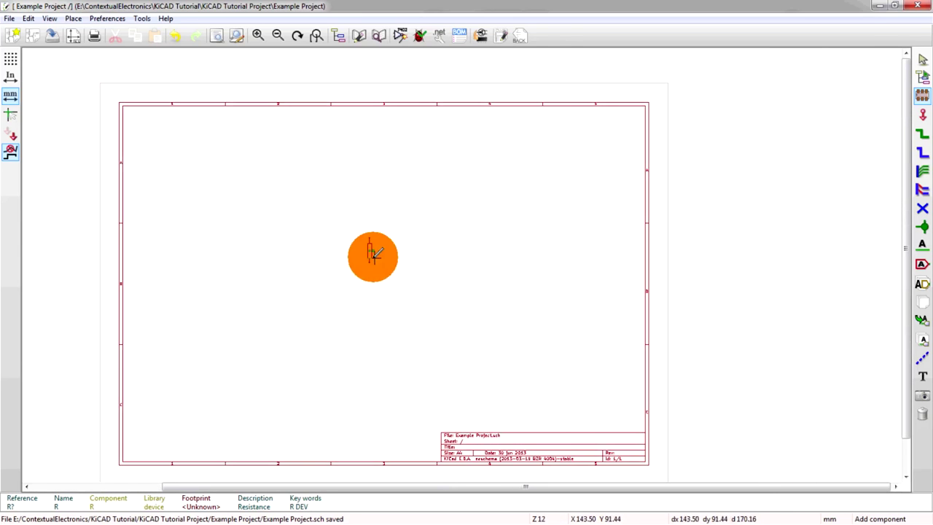
scroll(261, 236, up, 1)
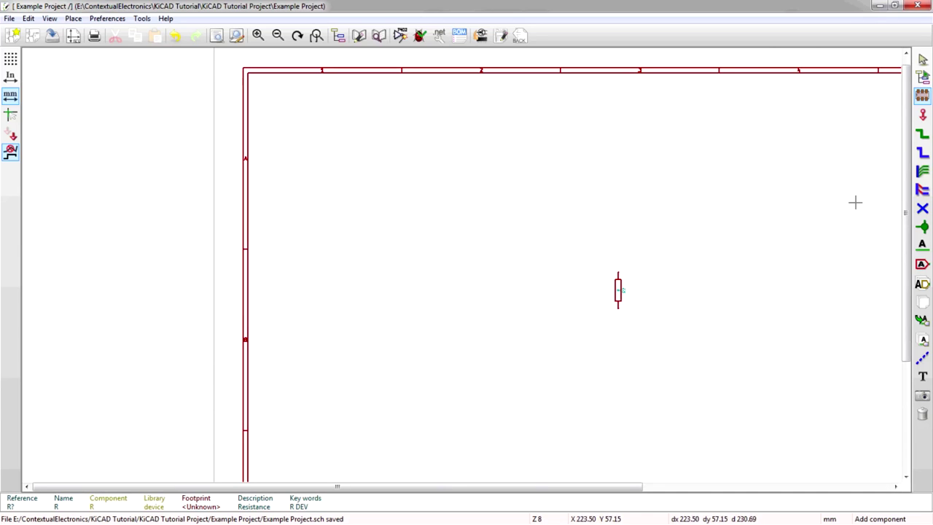
- Add a second R from the component history just right of the first resistor
click(922, 95)
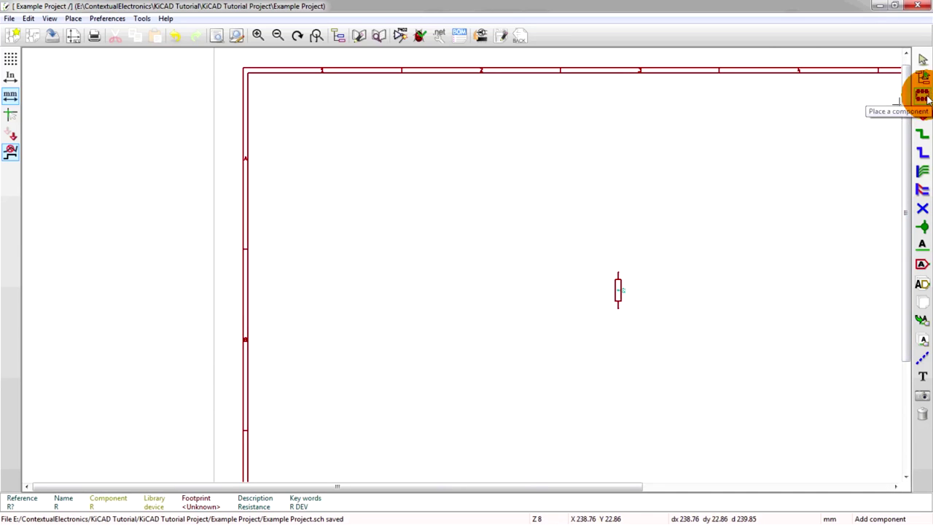
click(672, 290)
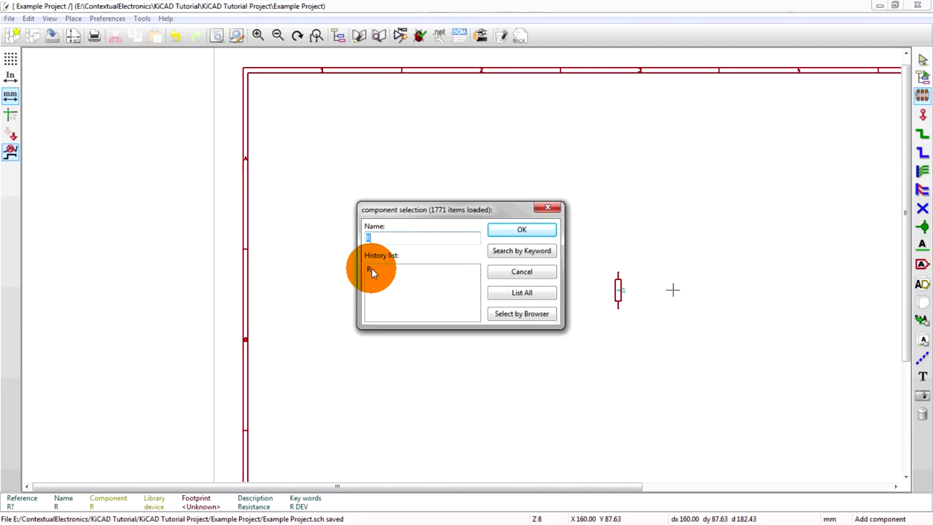
double_click(372, 269)
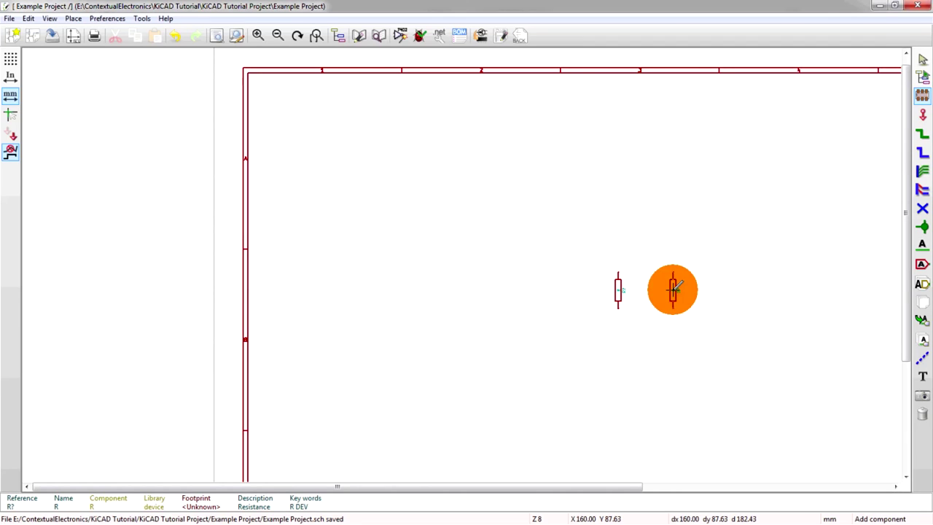
click(672, 290)
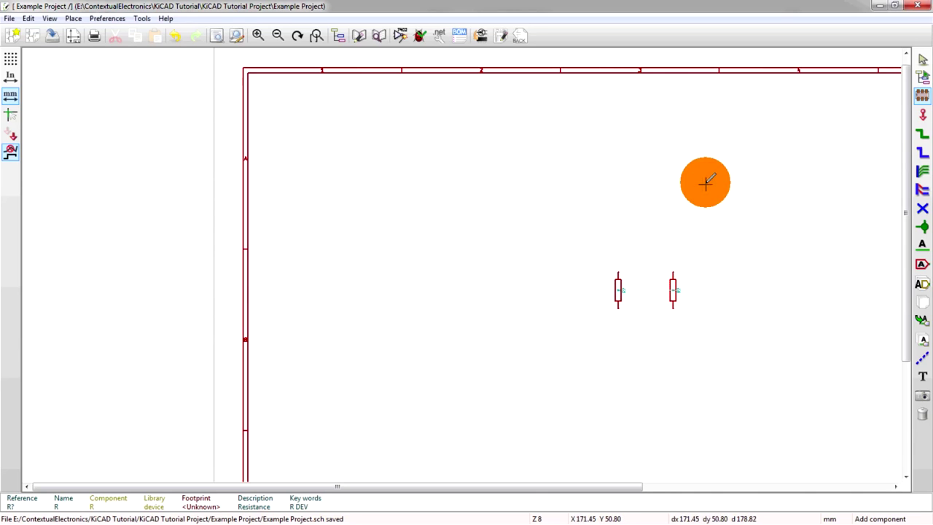
scroll(672, 311, up, 1)
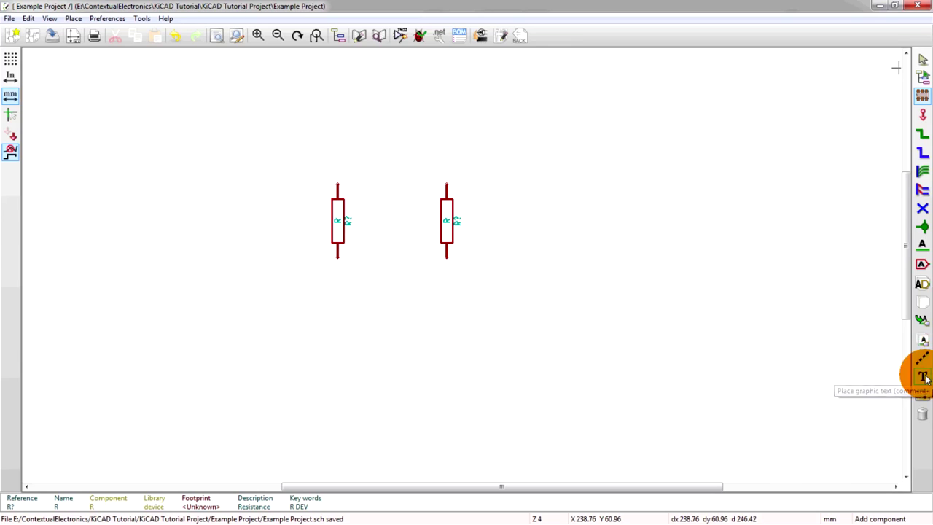
- Delete the right-hand and left-hand resistors with the Delete Items tool
click(921, 413)
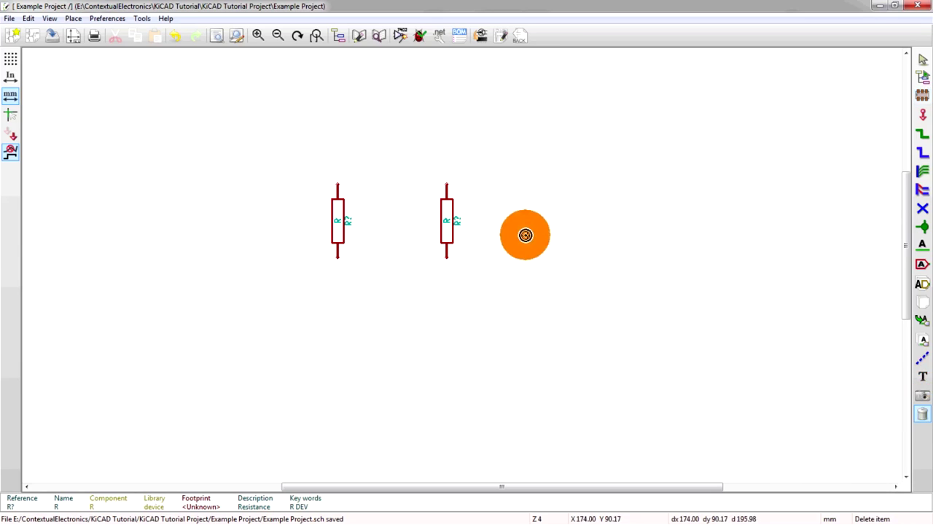
click(446, 219)
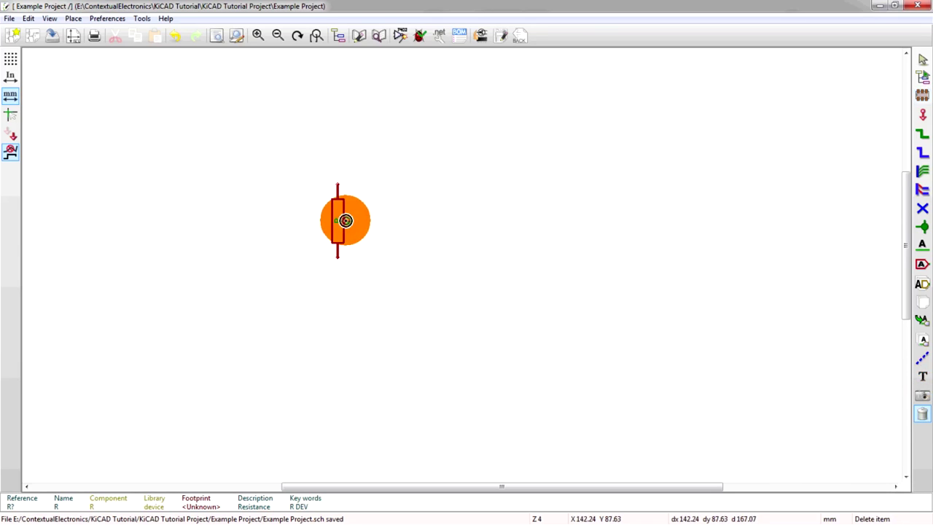
click(338, 216)
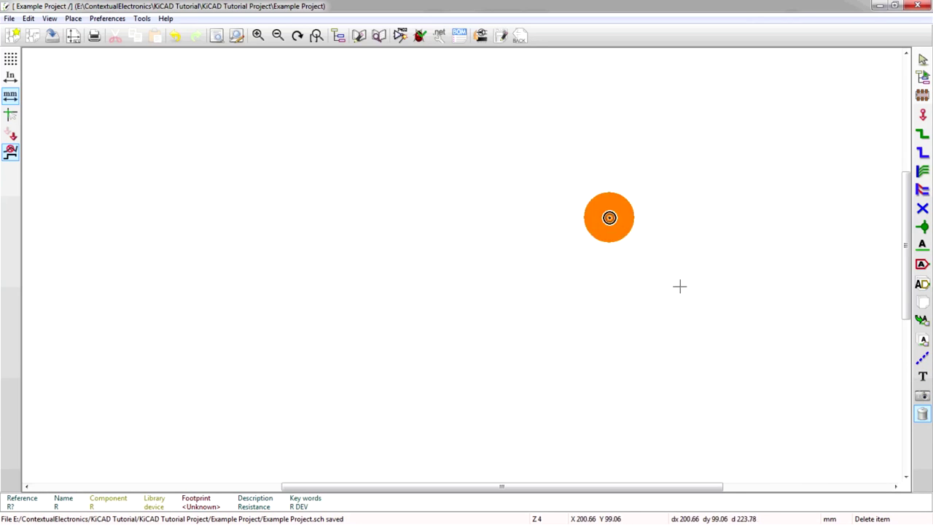
scroll(213, 78, down, 3)
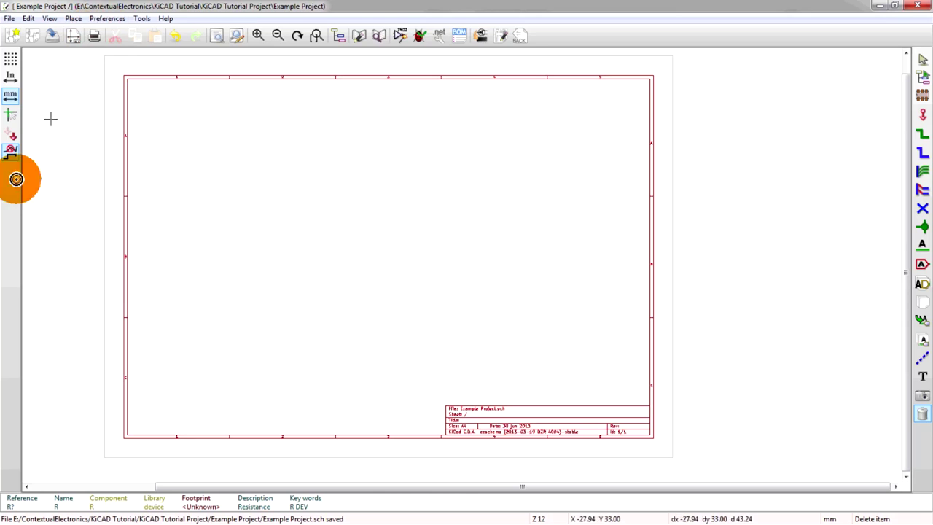
key(F4)
scroll(467, 271, down, 3)
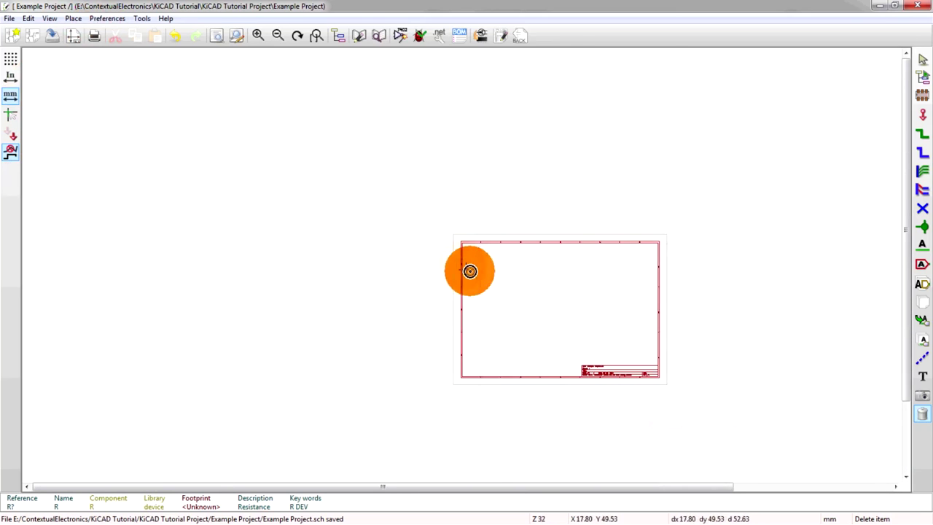
scroll(588, 298, up, 1)
scroll(333, 270, up, 1)
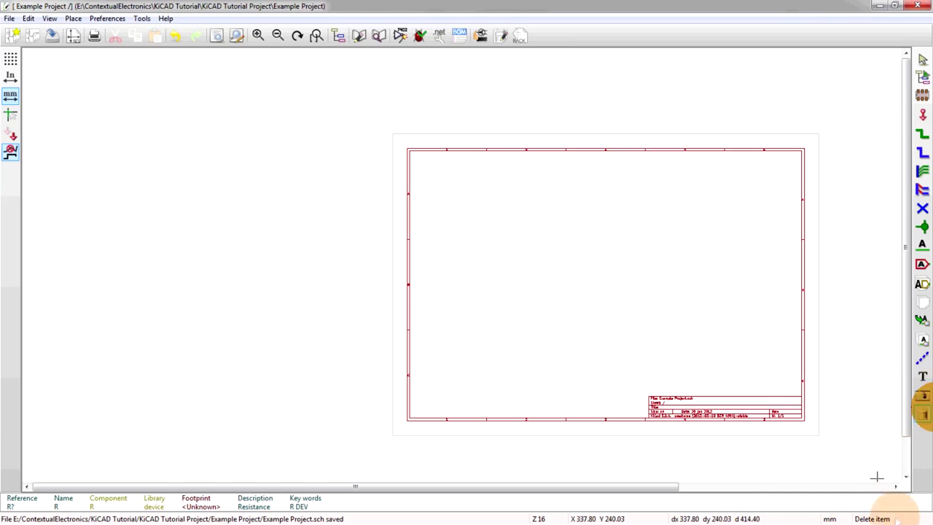
click(921, 95)
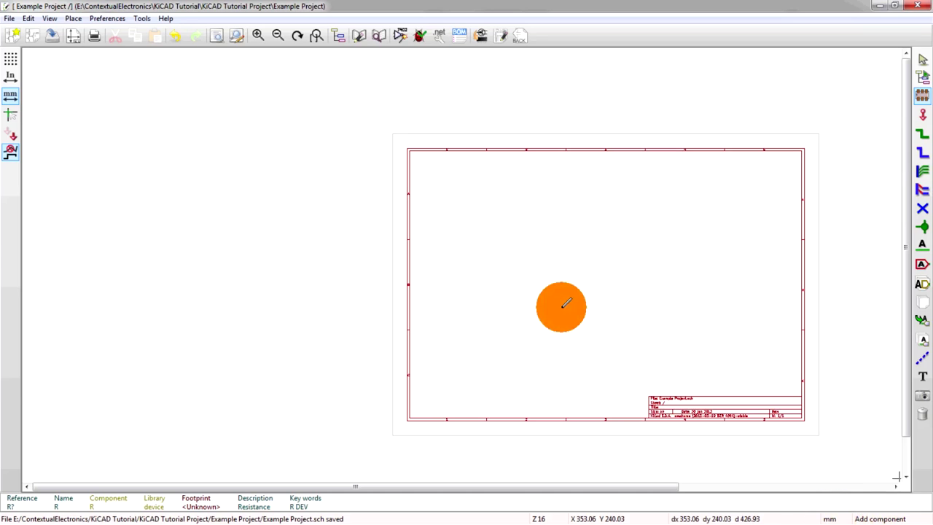
- Switch the display units from millimetres to inches with the 'In' button
click(11, 80)
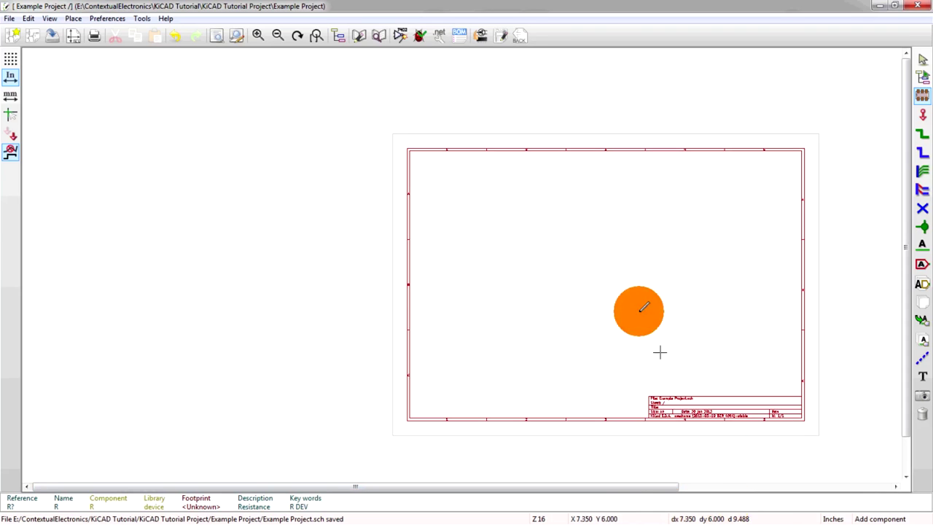
scroll(598, 279, up, 2)
scroll(401, 265, down, 1)
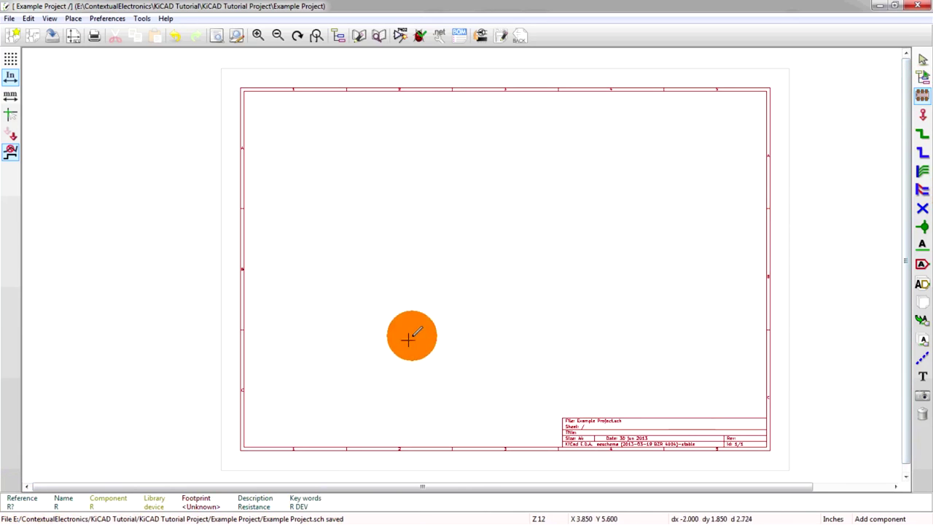
- Pick R from the history list and drop one resistor near the sheet centre
click(506, 254)
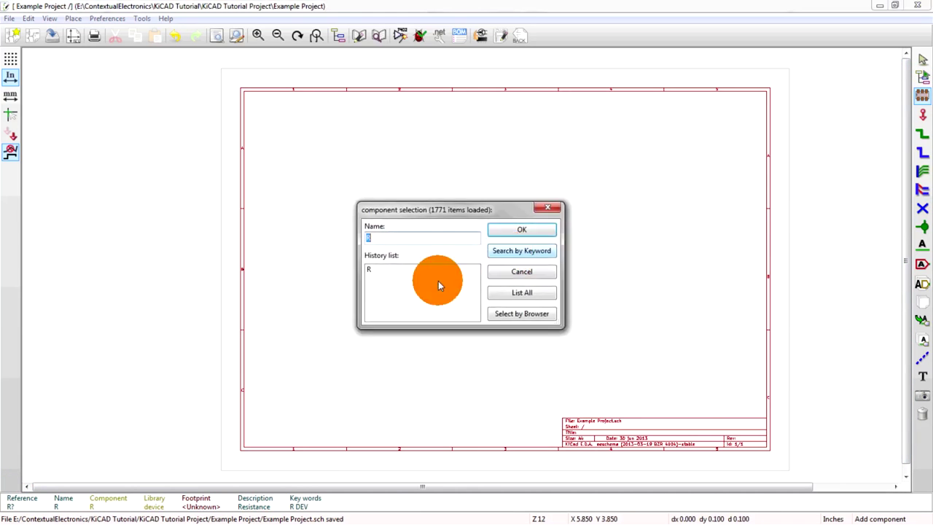
double_click(413, 269)
click(506, 251)
scroll(527, 255, down, 1)
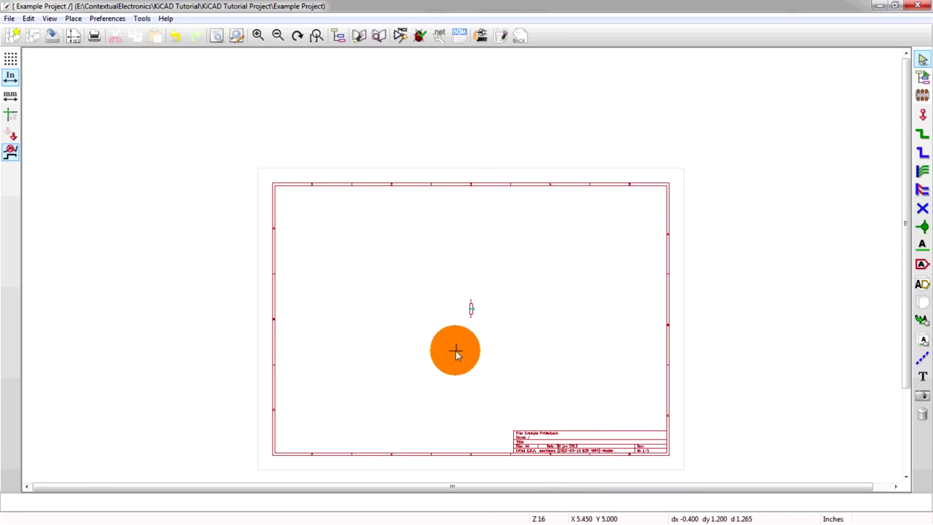
scroll(456, 339, down, 1)
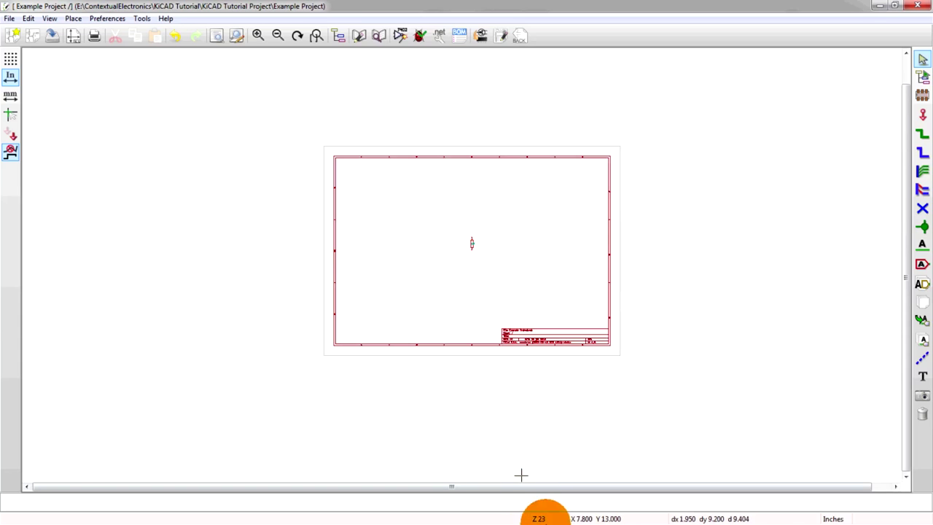
scroll(492, 382, down, 1)
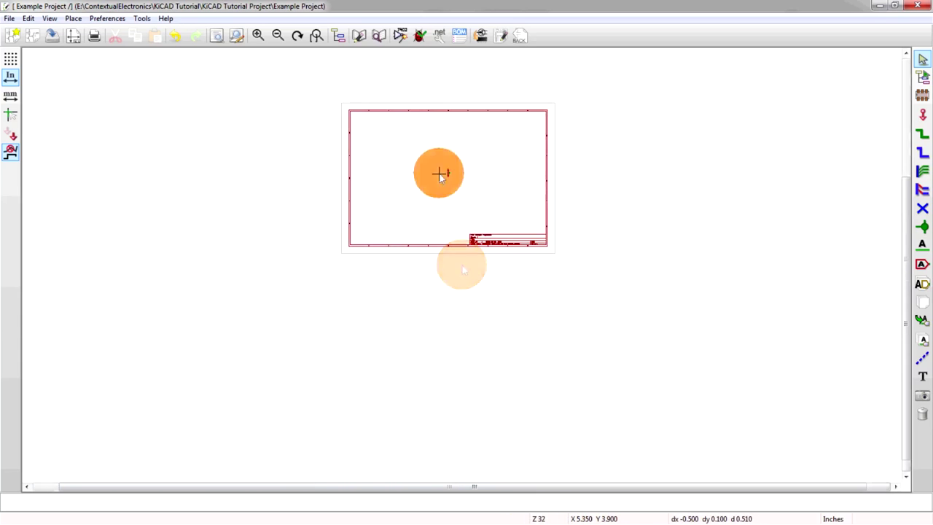
scroll(439, 173, up, 2)
scroll(509, 310, up, 1)
scroll(461, 265, up, 1)
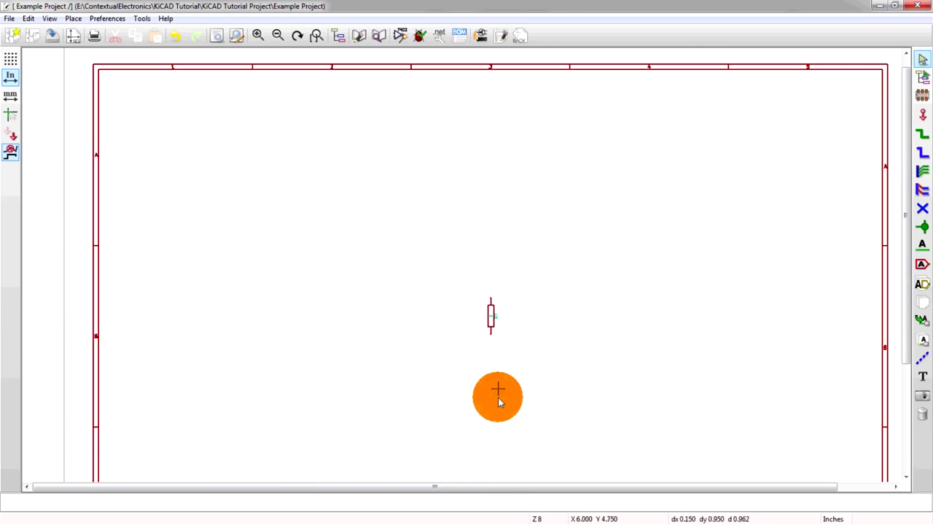
scroll(513, 394, up, 1)
scroll(446, 308, down, 1)
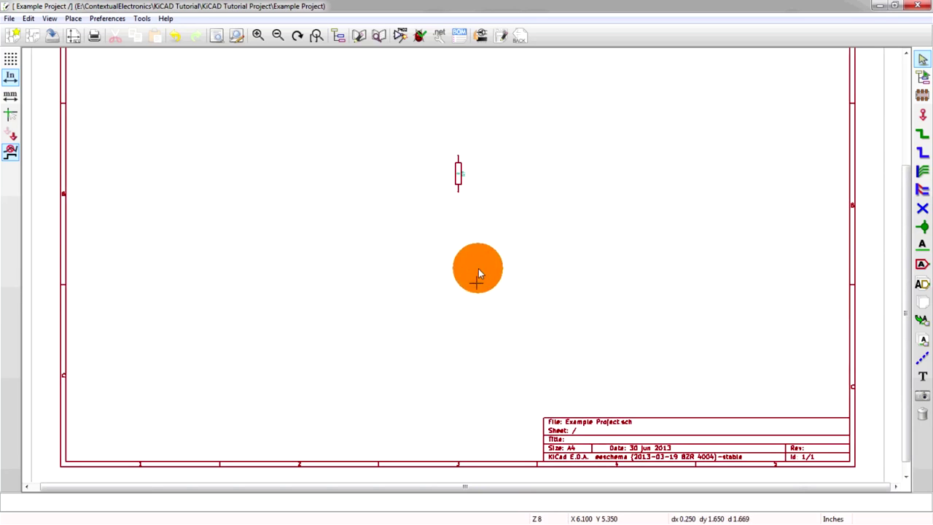
scroll(477, 272, down, 1)
scroll(442, 110, down, 1)
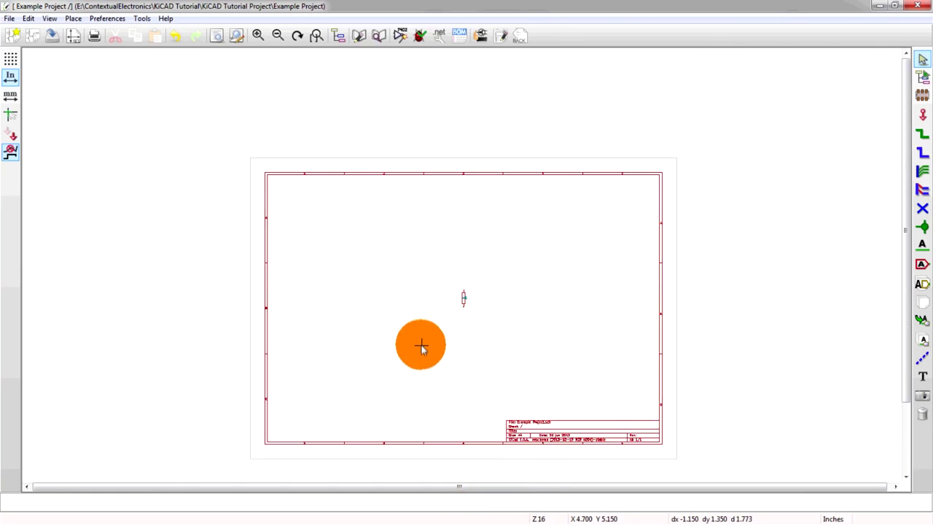
- Select the whole resistor as 'Component R, R?' rather than its value field
click(464, 300)
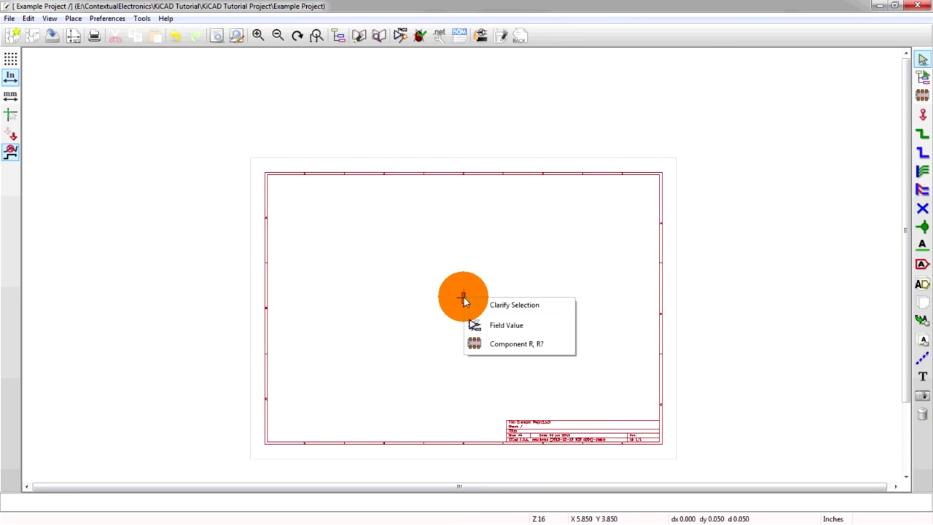
click(489, 346)
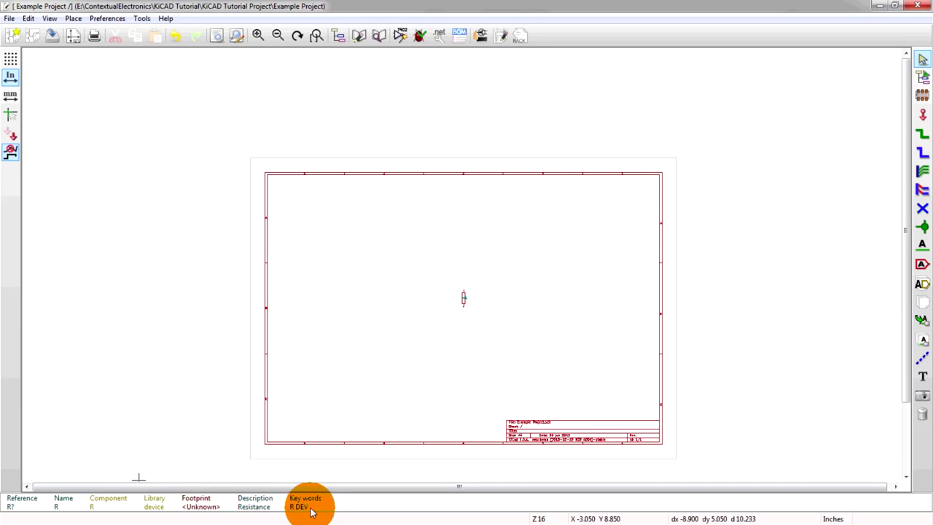
scroll(468, 225, up, 3)
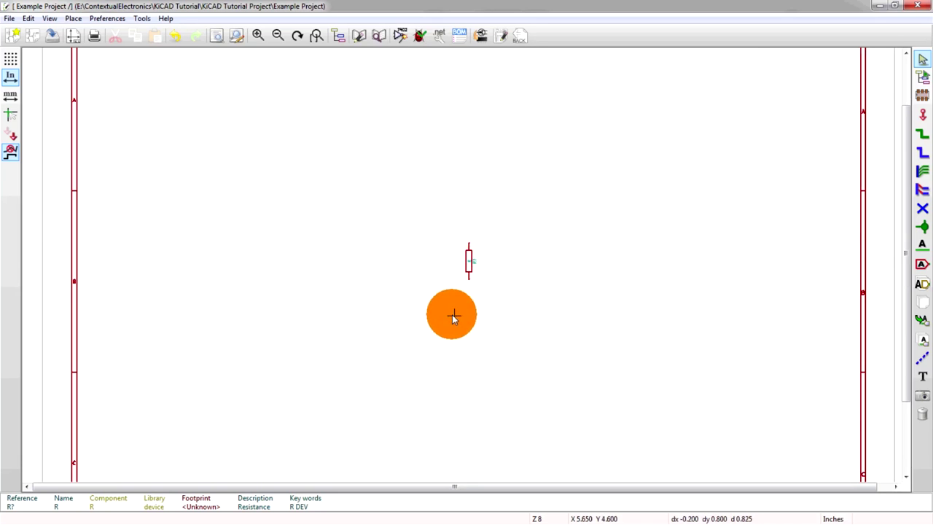
scroll(452, 314, down, 2)
scroll(471, 236, up, 1)
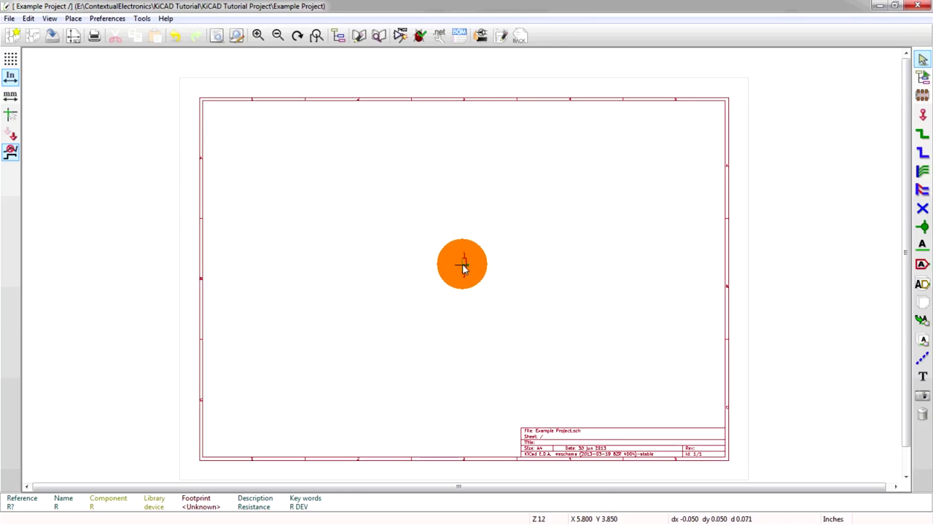
- Open the Component Properties dialog for resistor R? via Edit Component > Edit
right_click(464, 268)
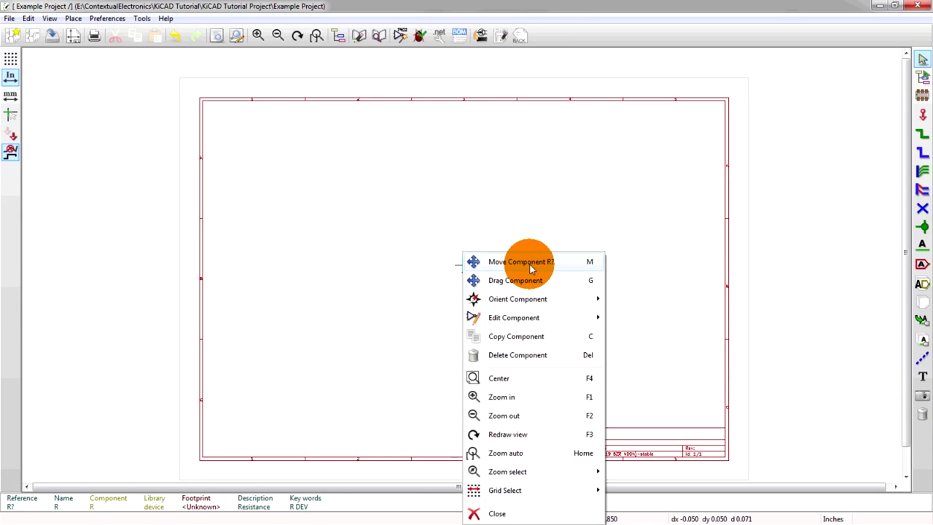
mouse_move(545, 317)
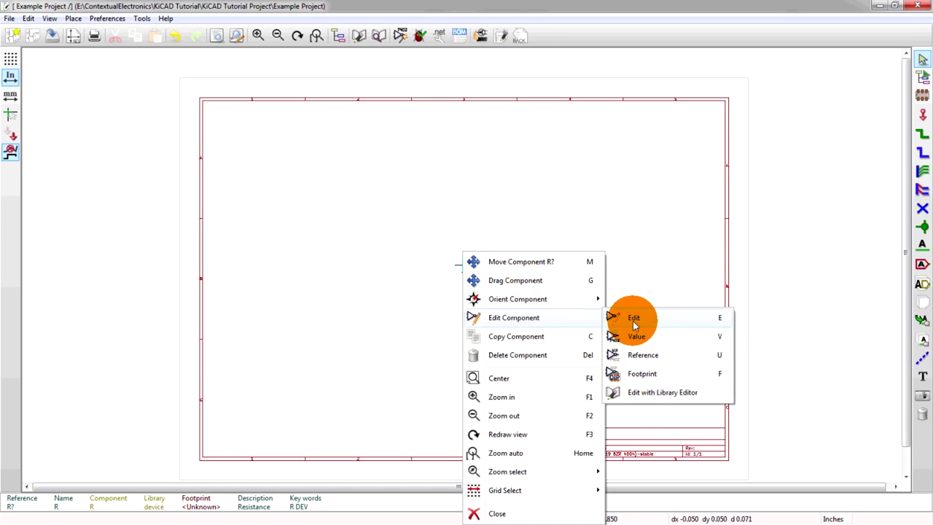
click(633, 321)
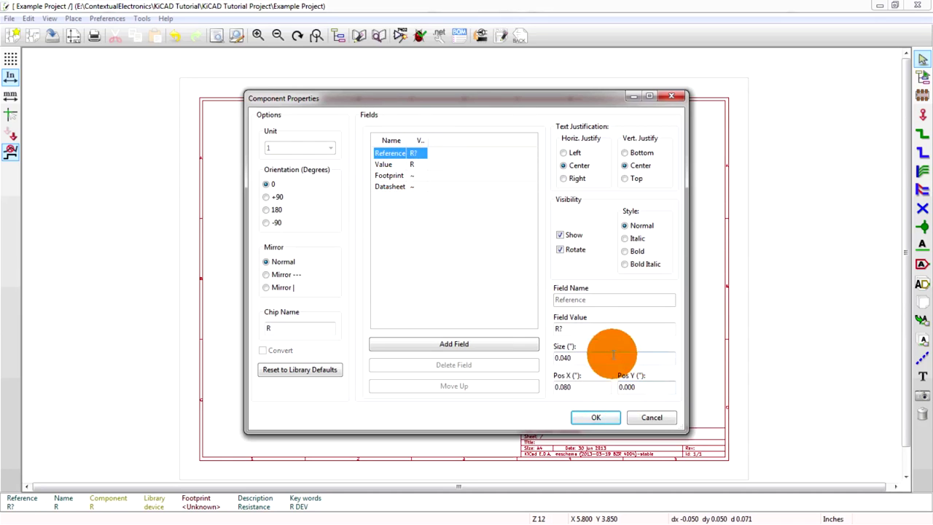
- Replace the resistor's value R with 100, dismissing the illegal-reference errors
click(600, 329)
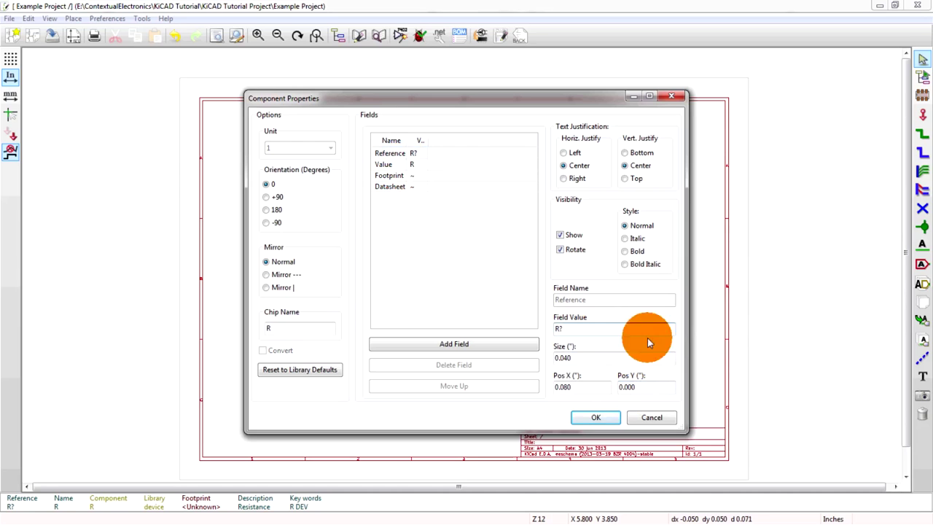
drag(587, 329, 537, 333)
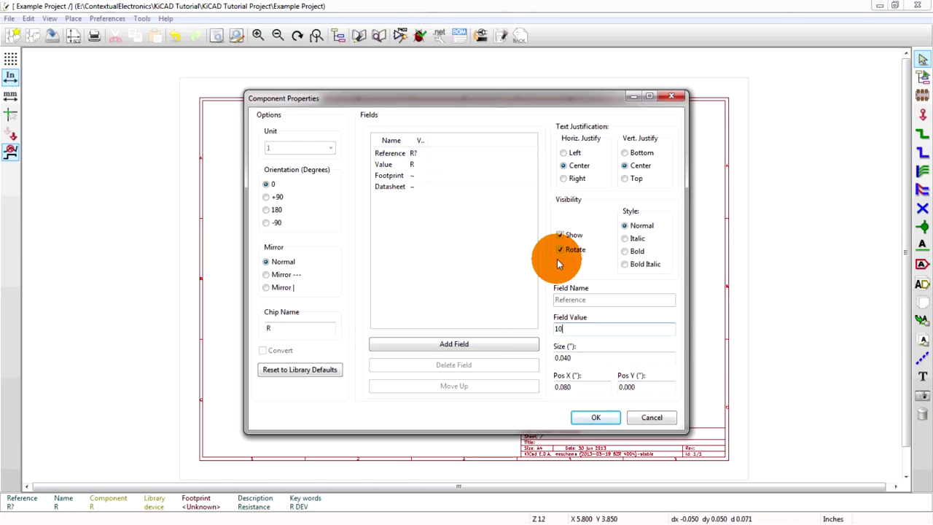
click(590, 423)
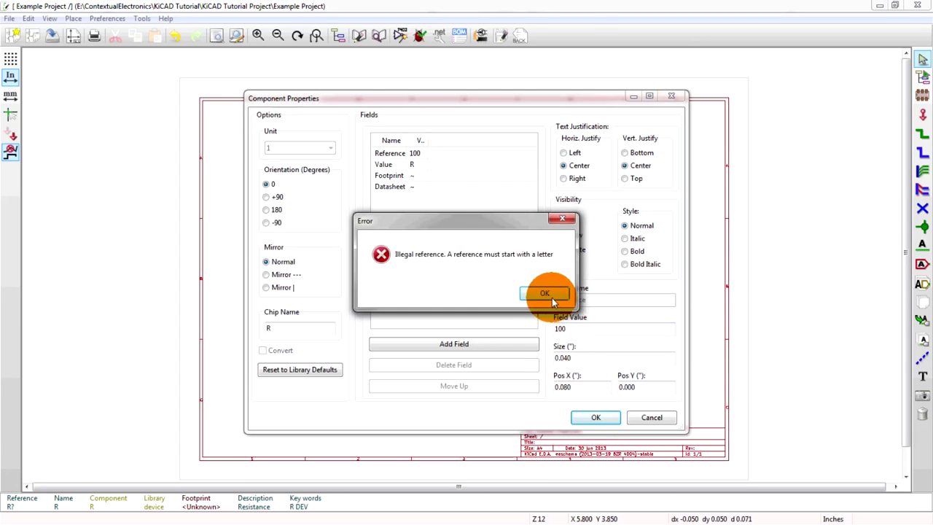
click(547, 295)
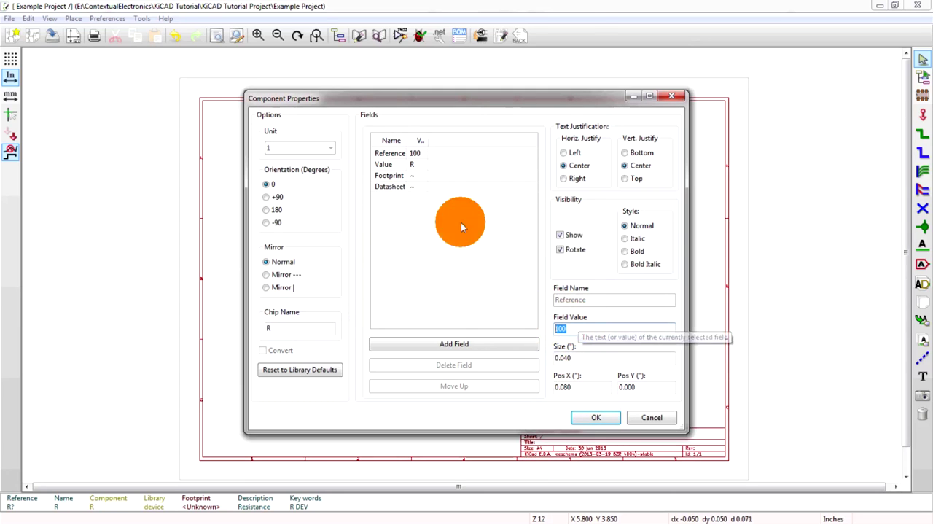
double_click(562, 329)
text(1)
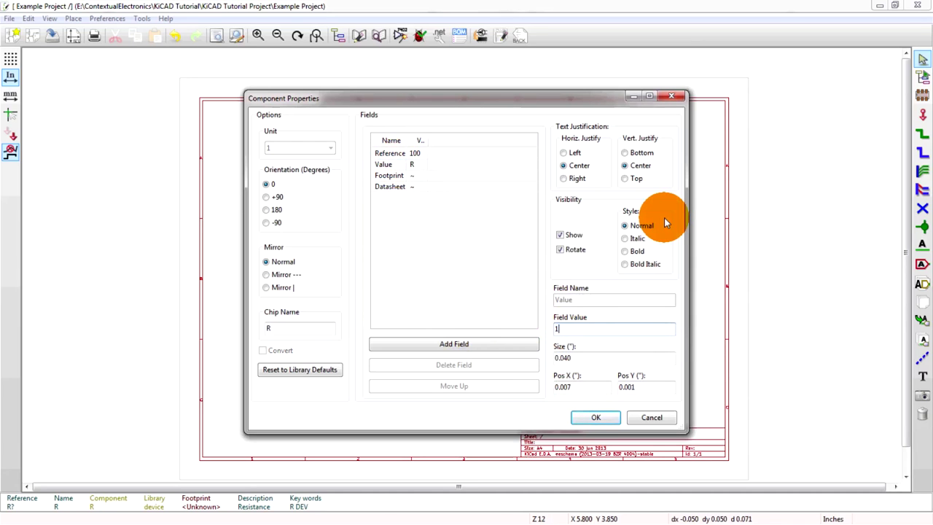
text(00)
key(Return)
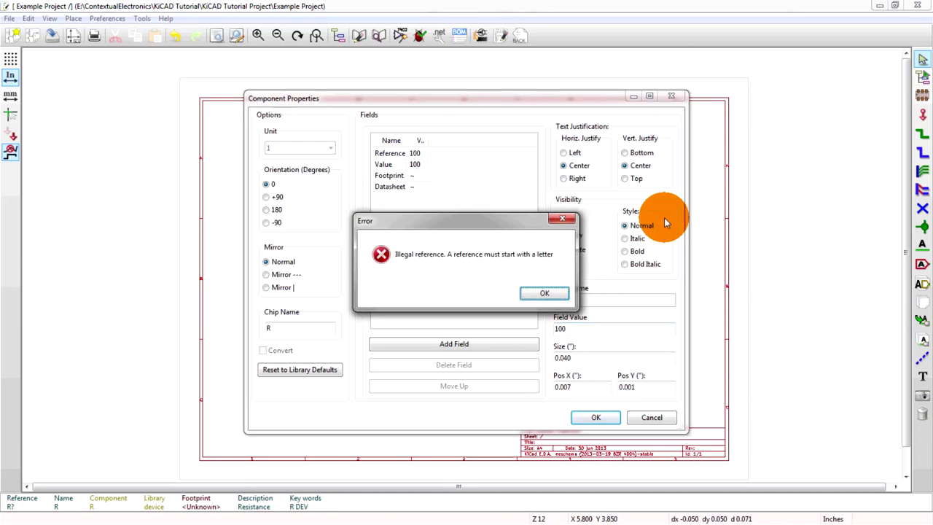
click(547, 294)
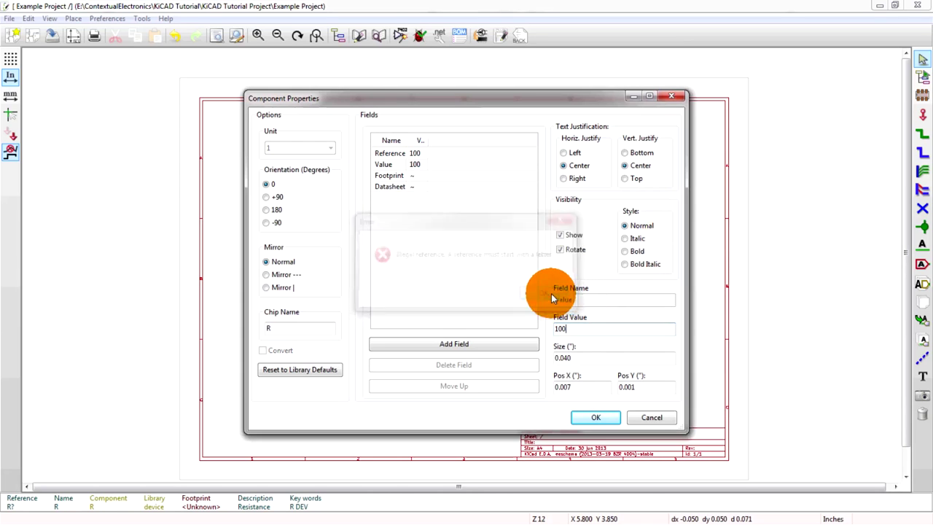
- Restore the Reference field to R? and confirm it
click(393, 153)
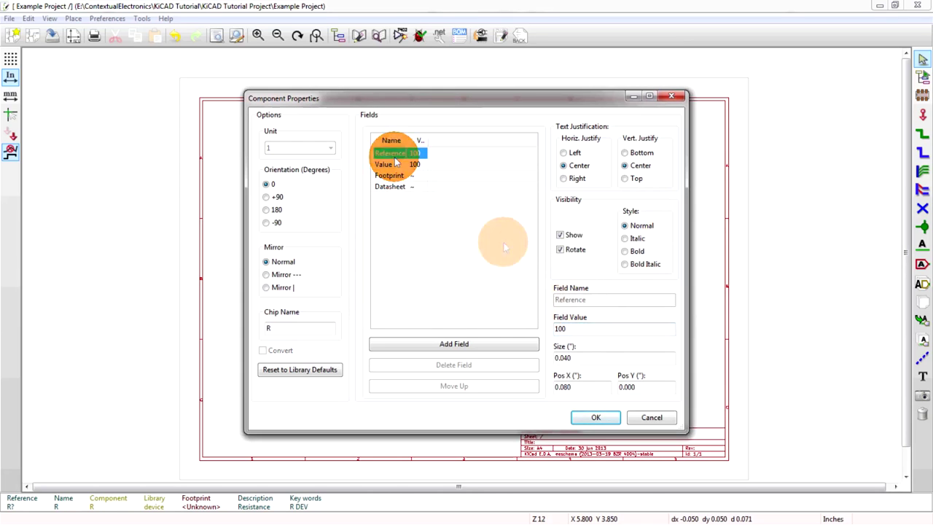
click(576, 328)
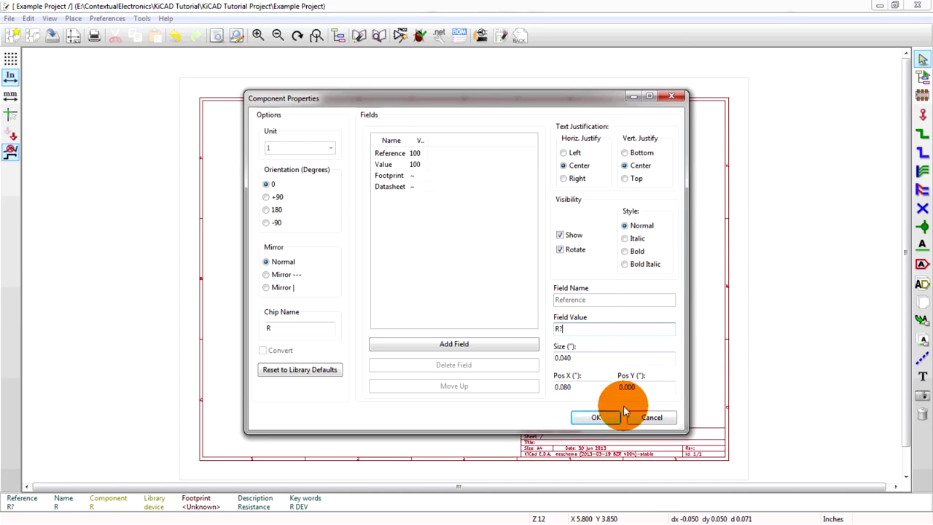
click(595, 419)
click(439, 228)
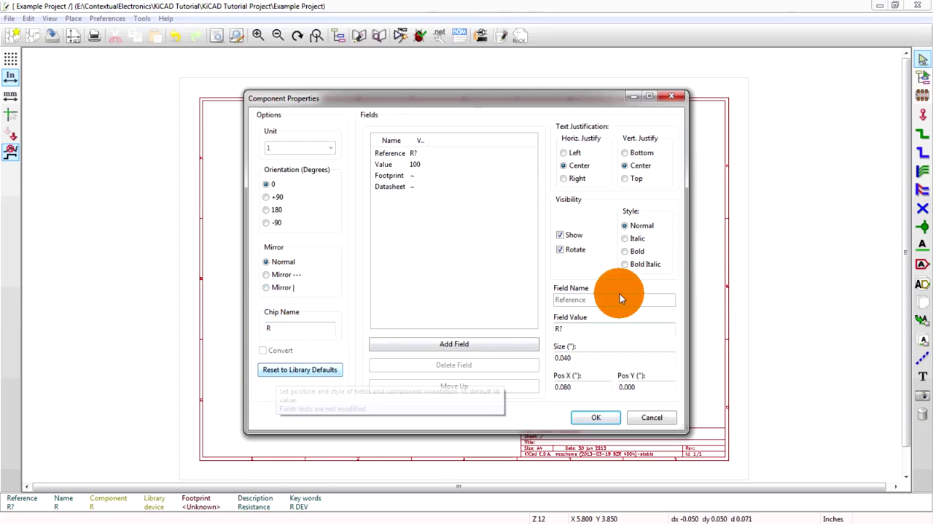
click(568, 249)
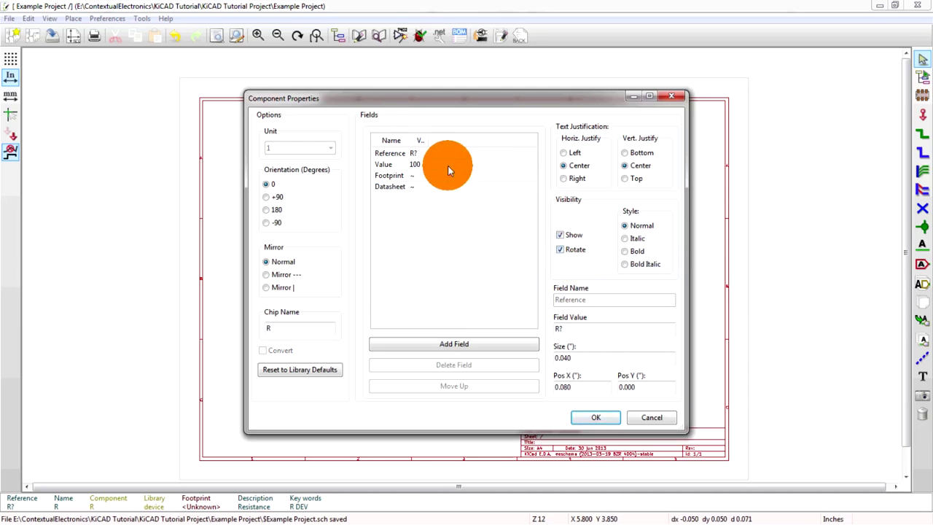
click(399, 153)
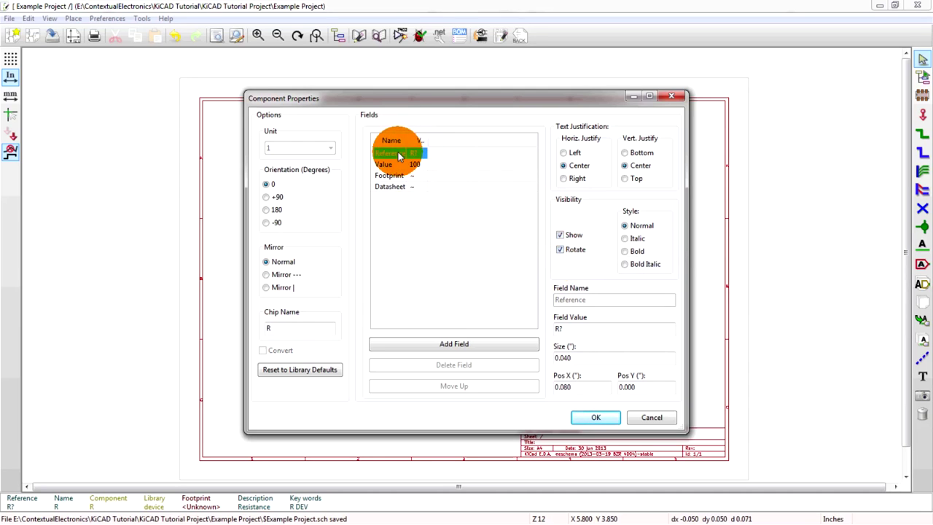
click(559, 236)
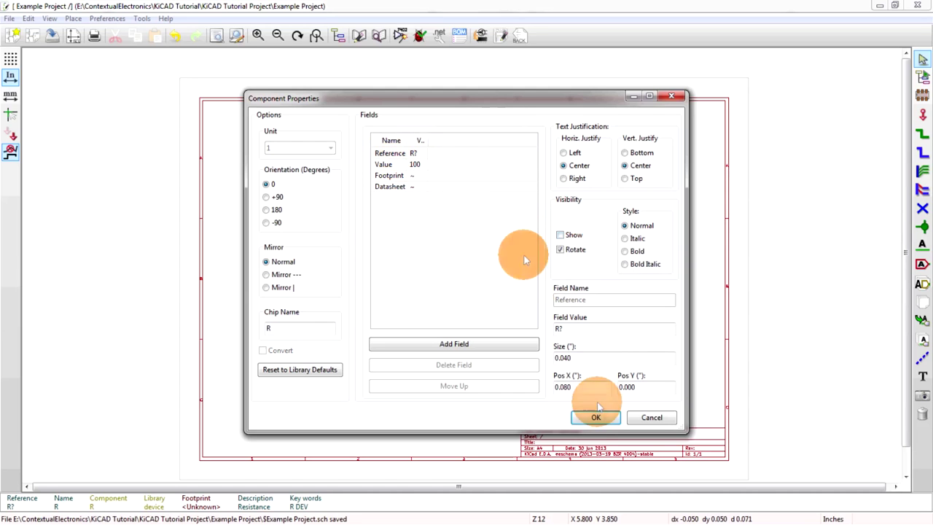
click(596, 418)
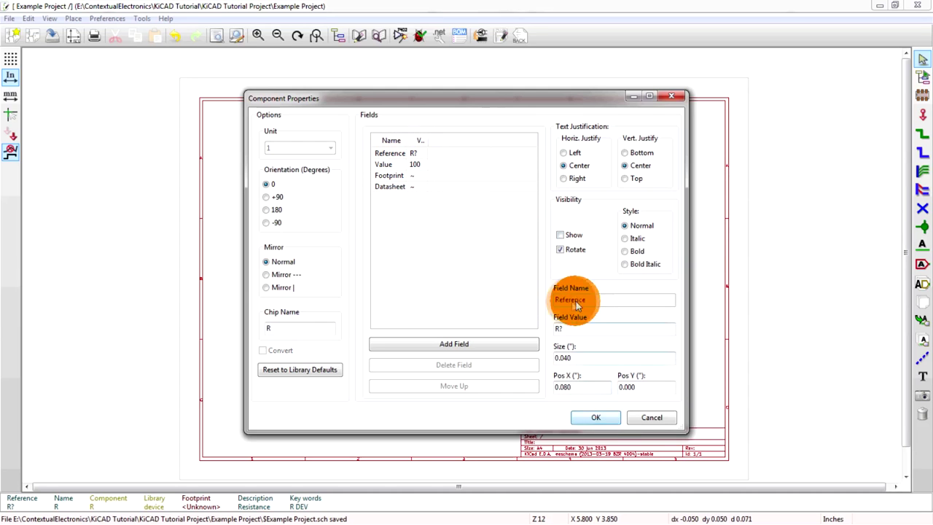
click(560, 236)
click(391, 176)
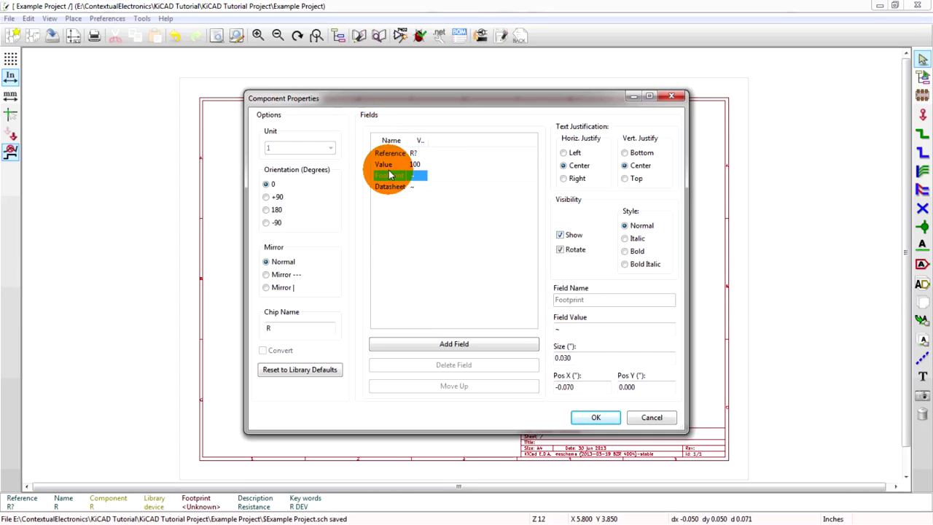
click(386, 165)
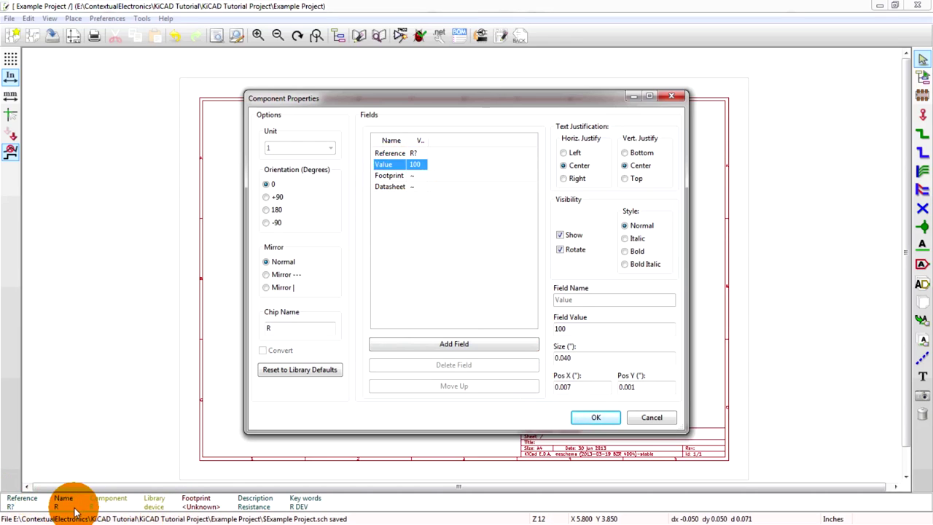
- Apply the properties and select the whole resistor component R, R? on the sheet
click(595, 419)
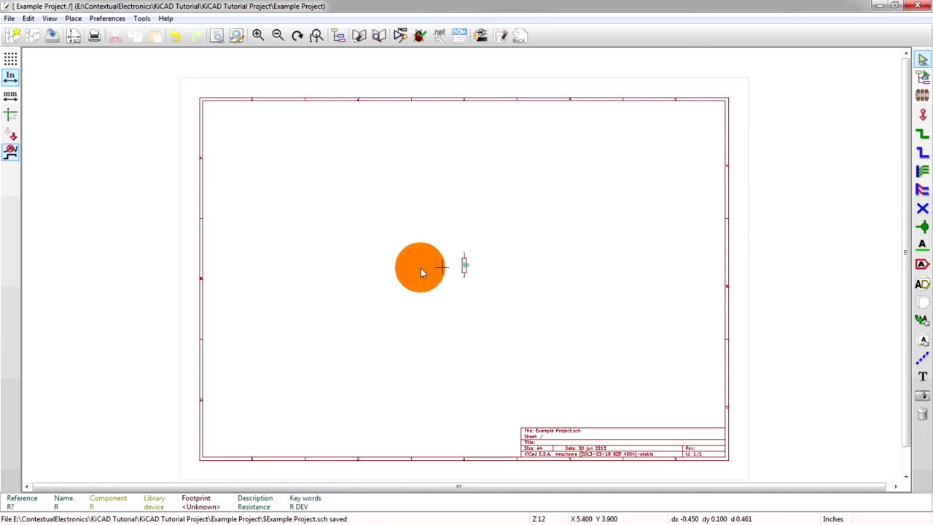
click(465, 272)
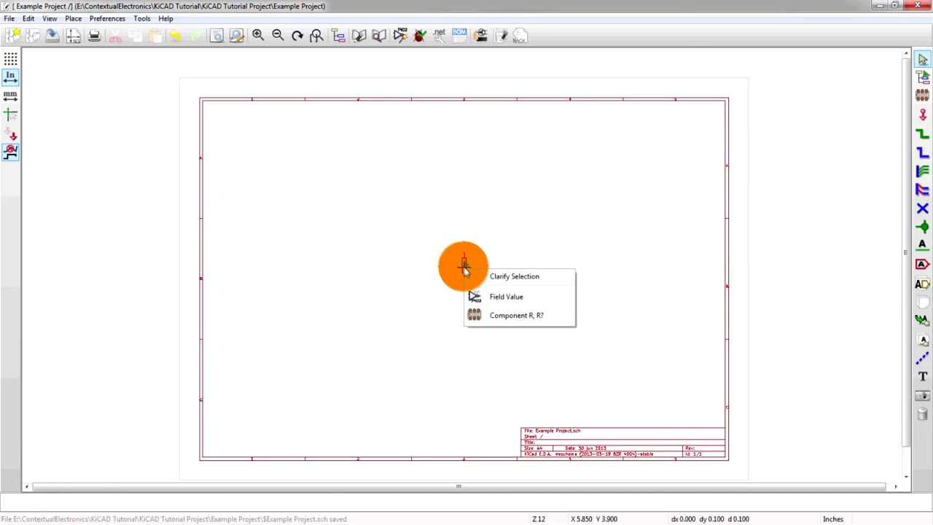
click(482, 315)
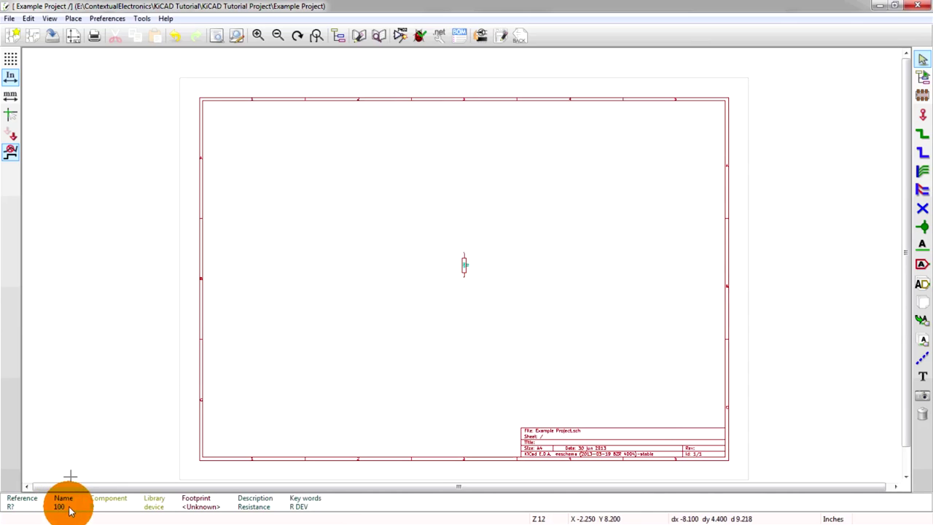
- Zoom in and out to check the resistor shows 100 beside R?
scroll(464, 264, up, 4)
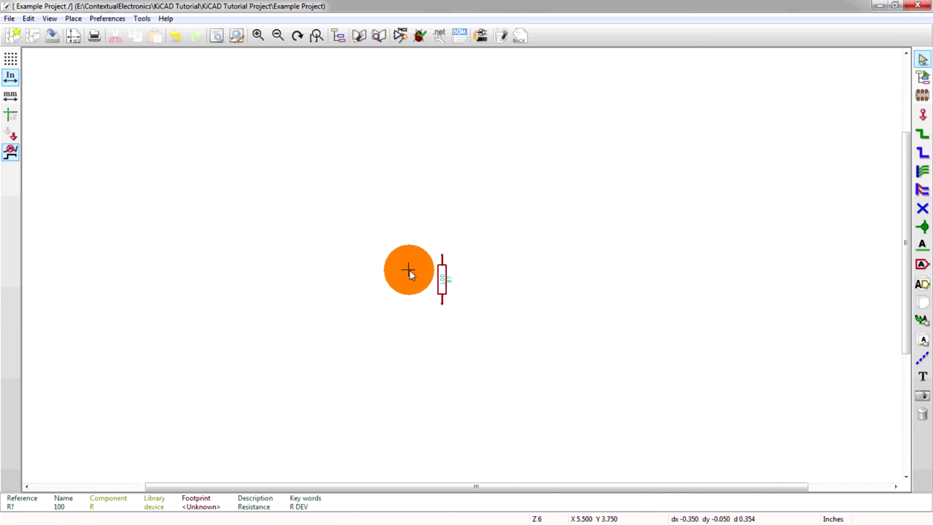
scroll(471, 245, up, 1)
scroll(473, 296, up, 1)
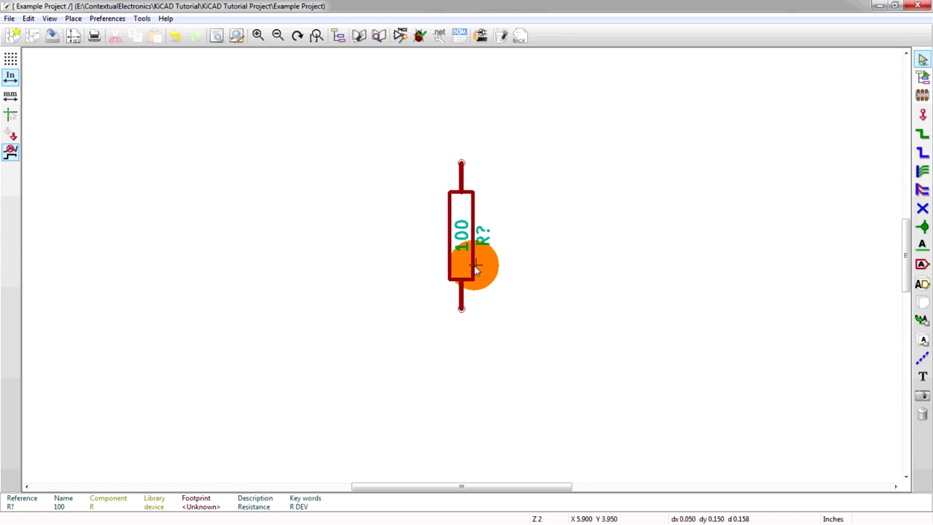
scroll(473, 270, down, 2)
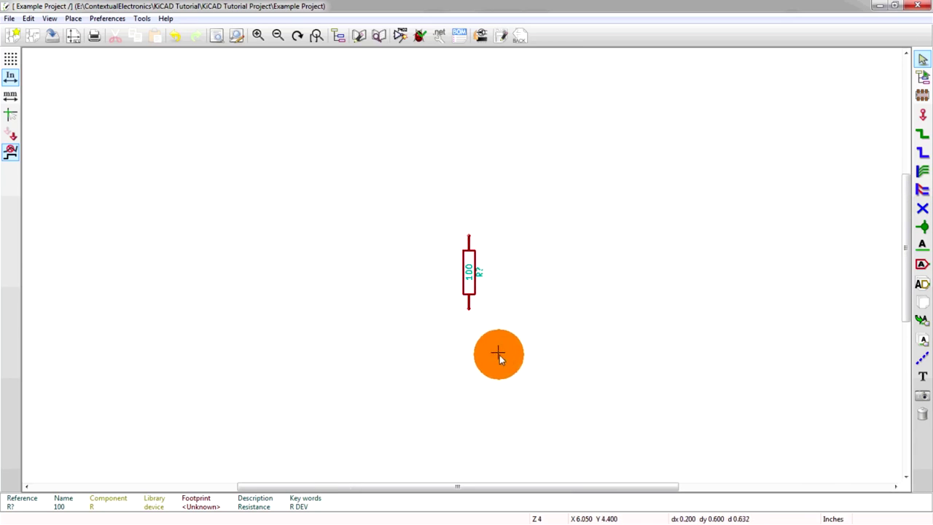
scroll(461, 265, down, 3)
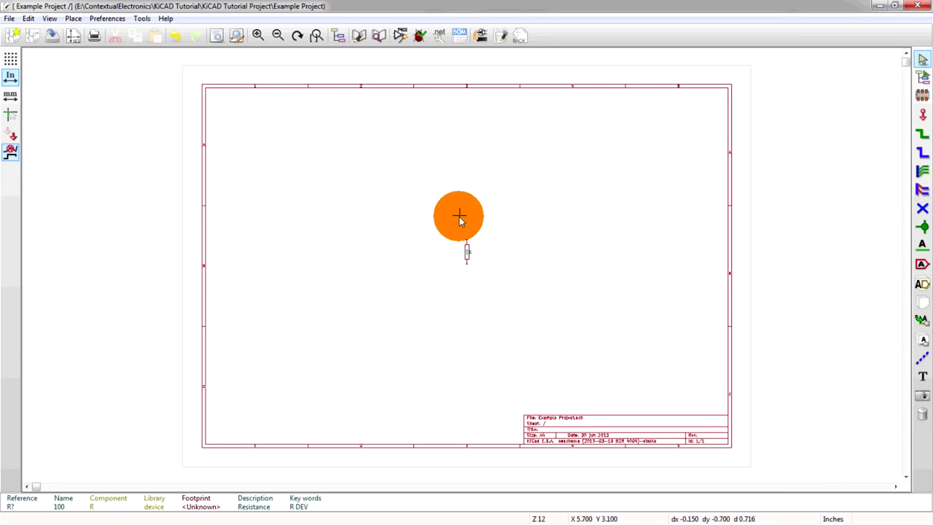